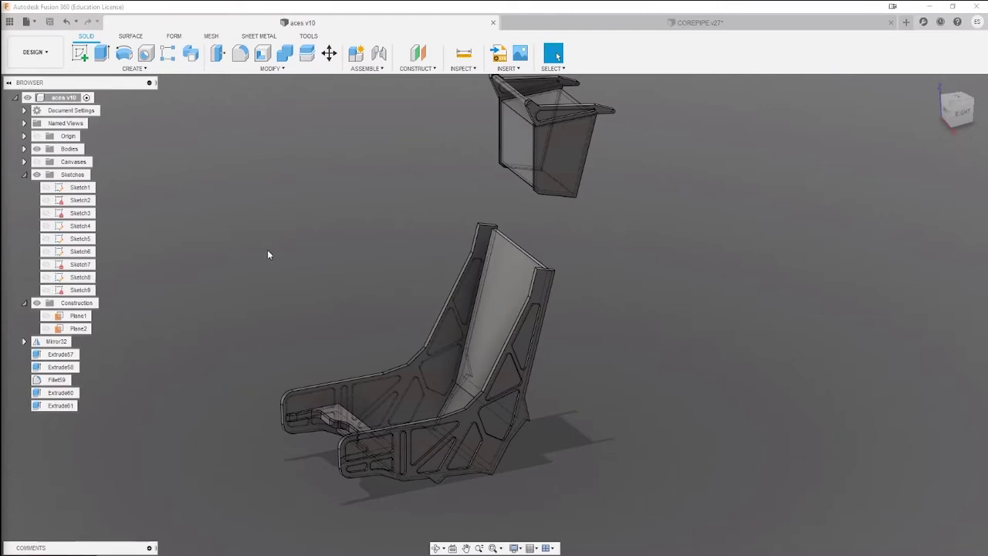
- Start Save DXF for Laser Cutting and select the outer face of the seat's near side panel
middle_click_drag(268, 254, 280, 270)
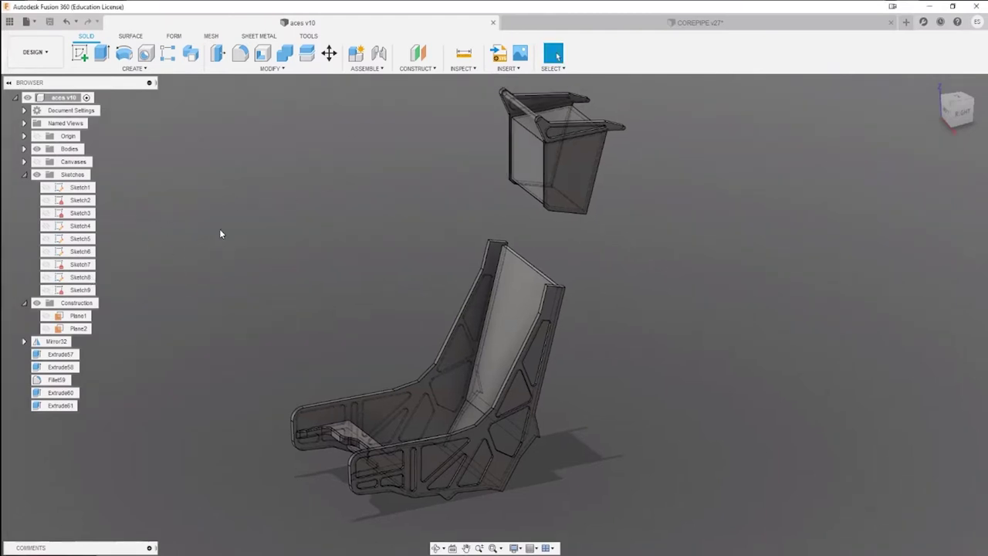
left_click(154, 70)
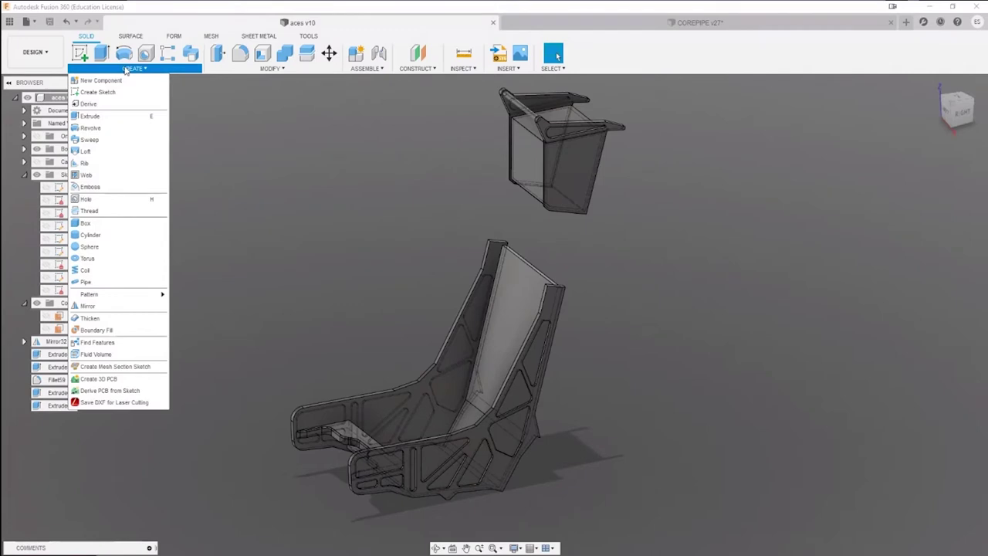
left_click(334, 134)
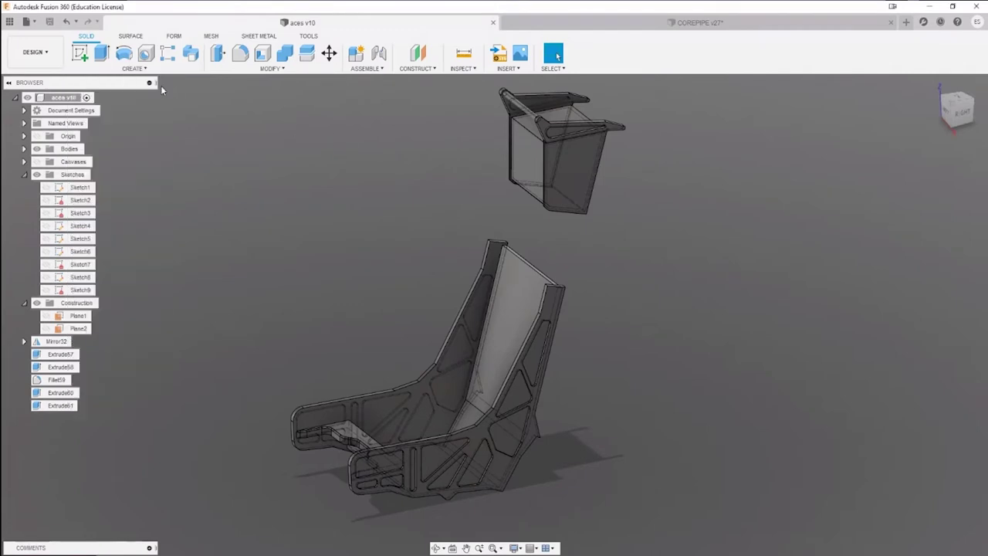
left_click(133, 68)
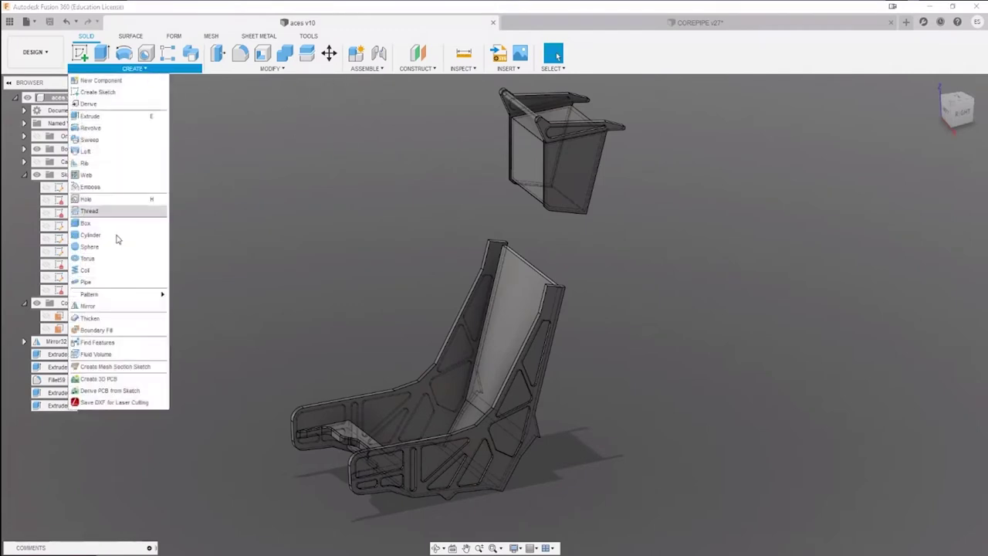
left_click(114, 403)
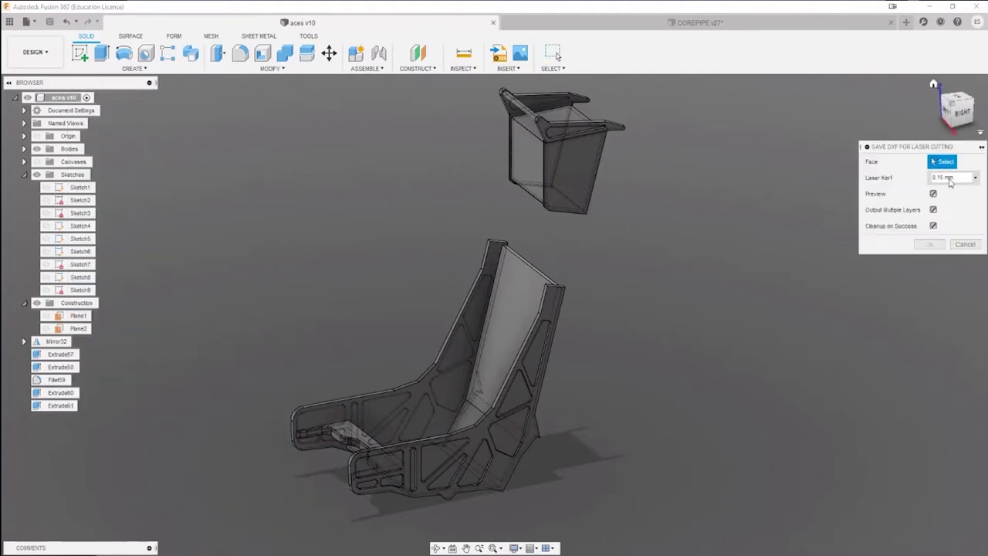
scroll(661, 373, "down", 2)
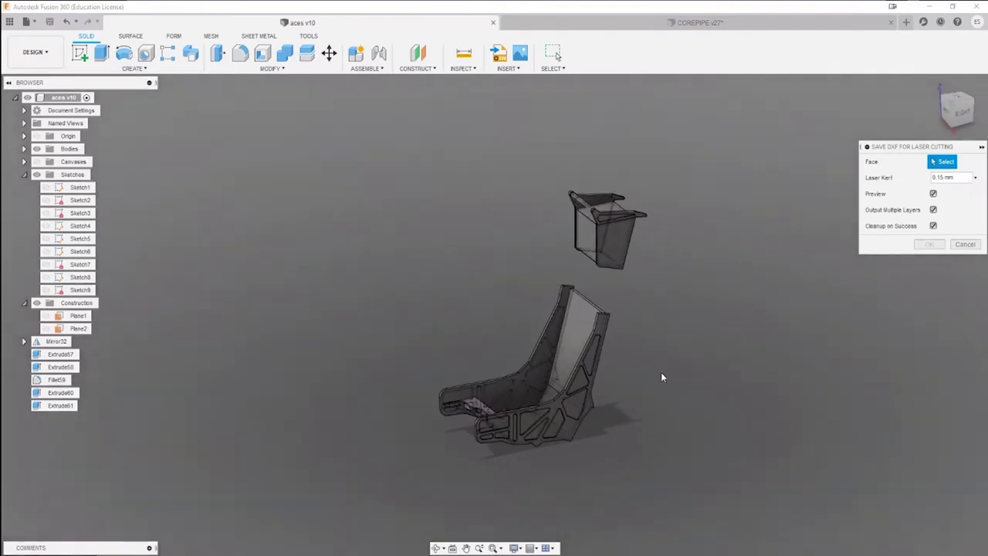
scroll(628, 395, "up", 5)
scroll(606, 359, "down", 2)
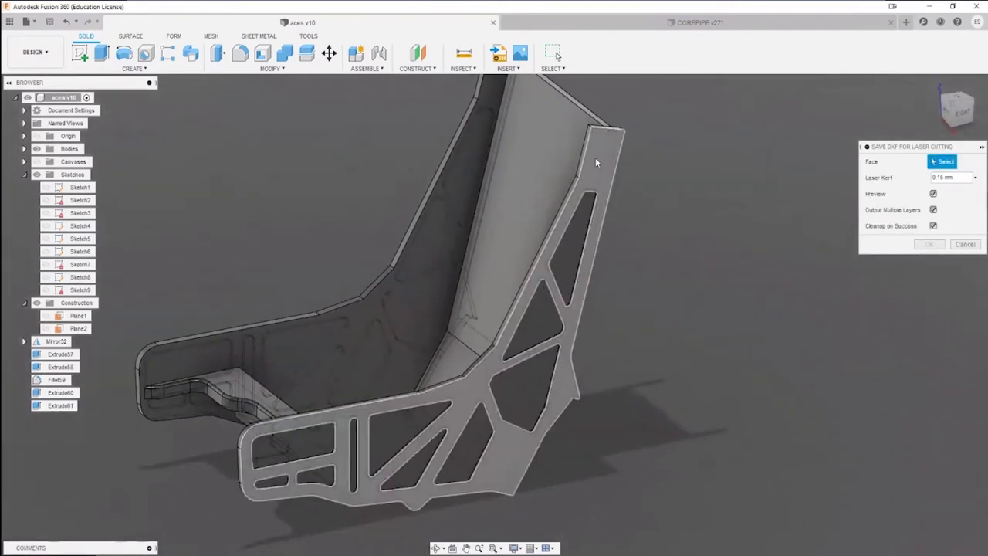
left_click(478, 397)
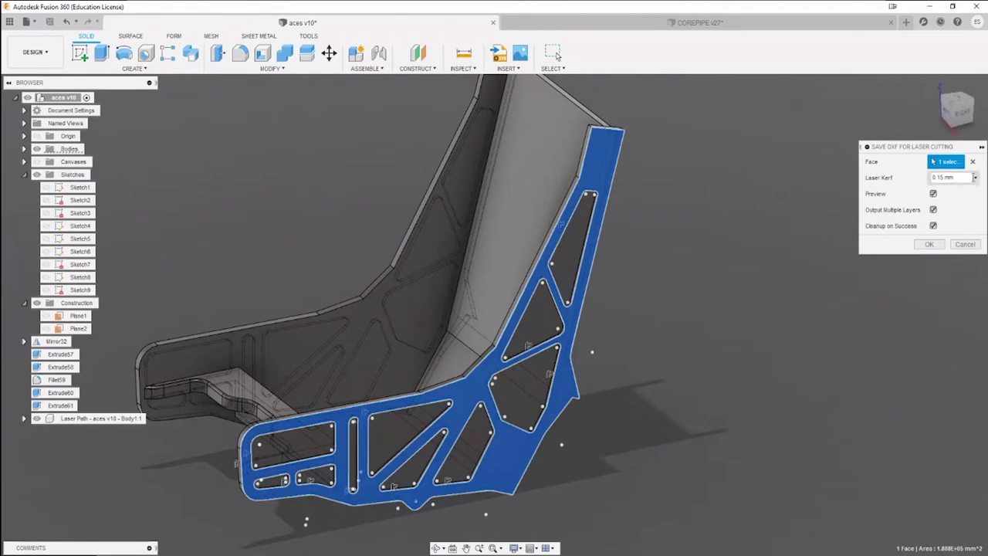
- Keep the laser kerf at 0.15 mm and generate the laser path for the side panel
left_click_drag(966, 177, 931, 177)
left_click(937, 177)
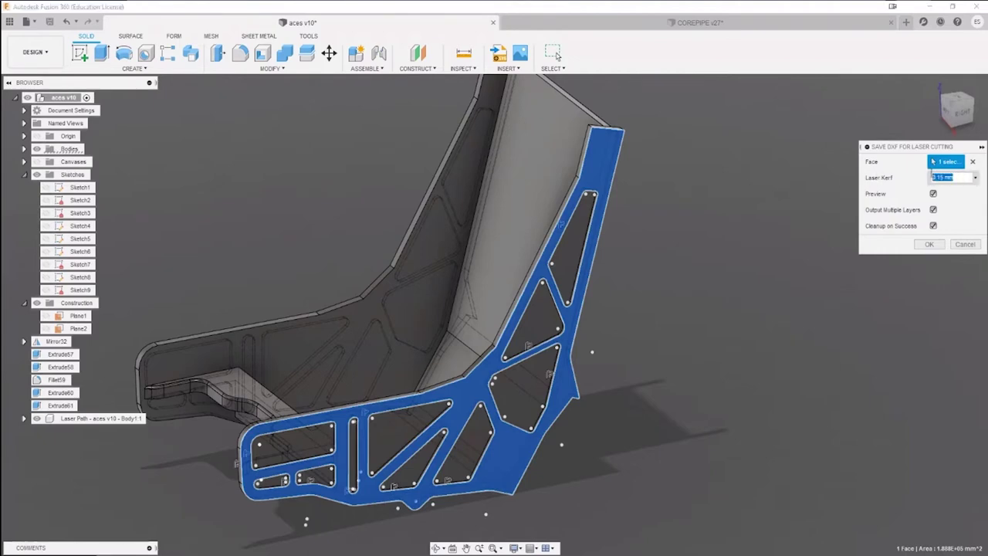
left_click(948, 179)
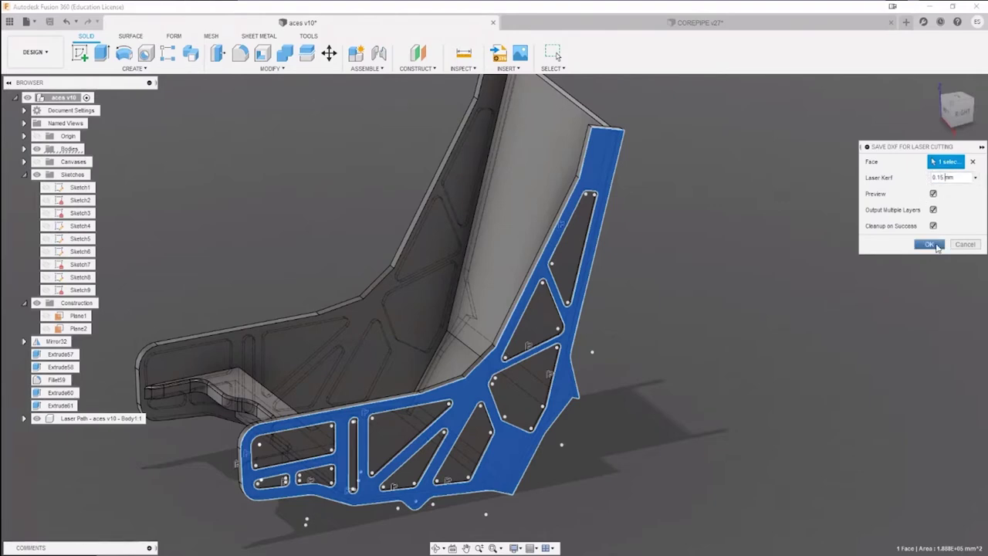
left_click(930, 245)
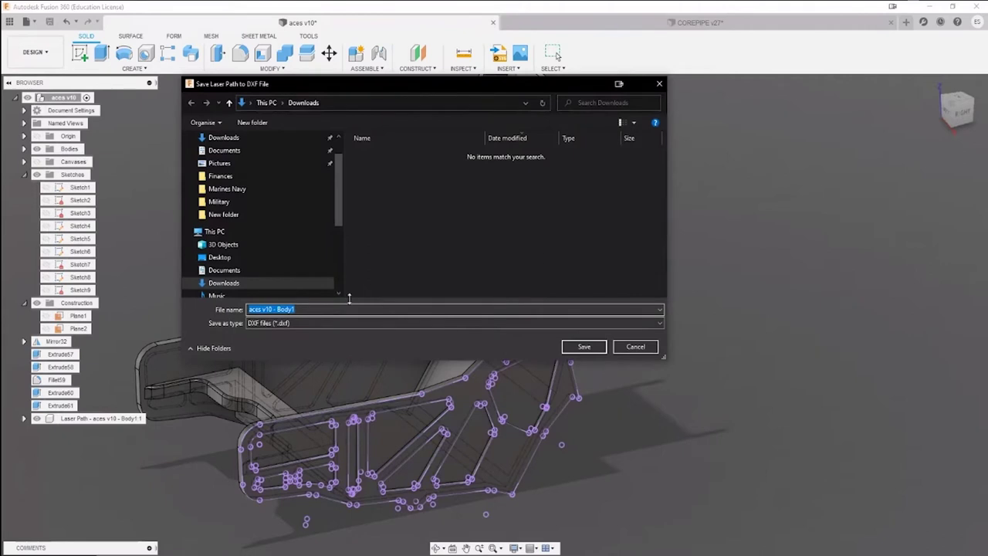
left_click_drag(305, 84, 267, 121)
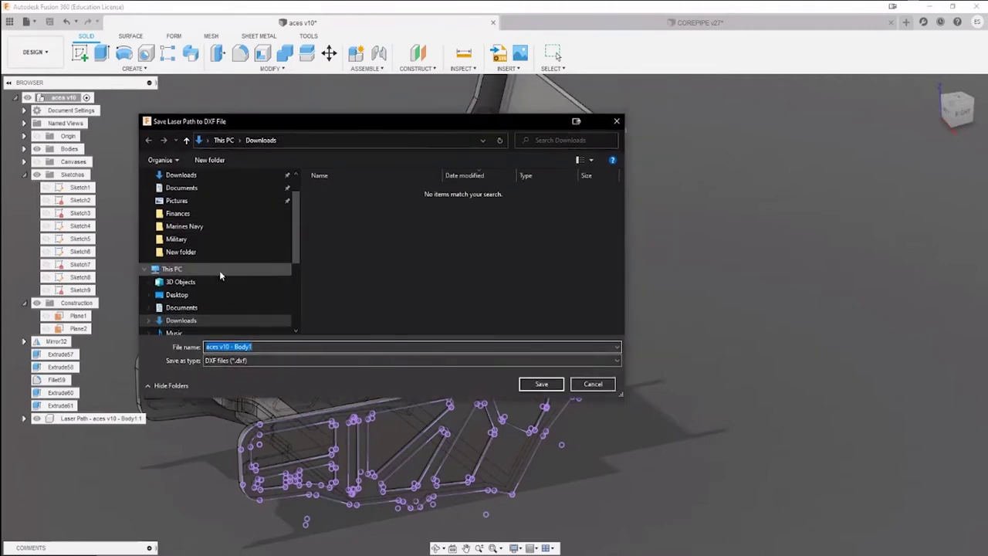
scroll(273, 322, "down", 3)
scroll(208, 322, "up", 1)
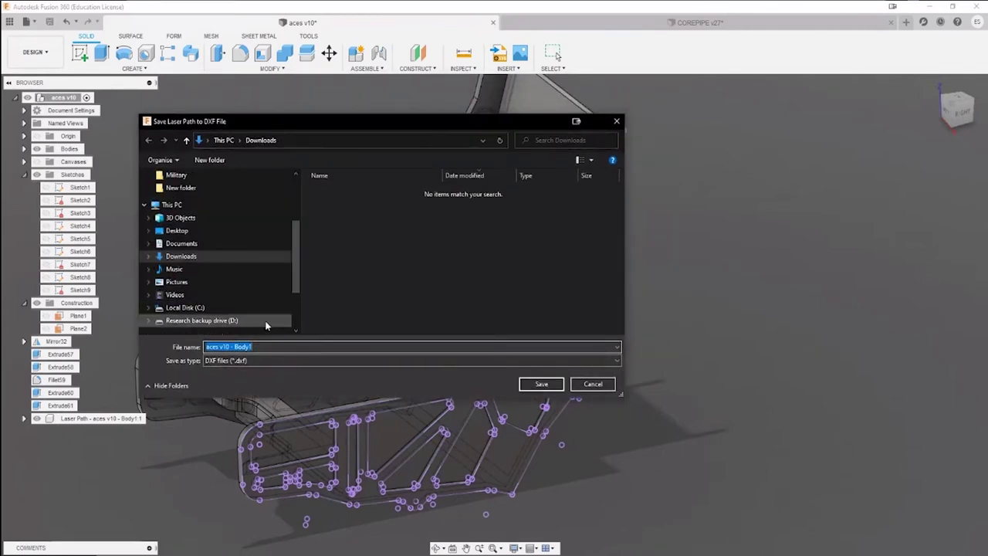
left_click_drag(346, 118, 378, 99)
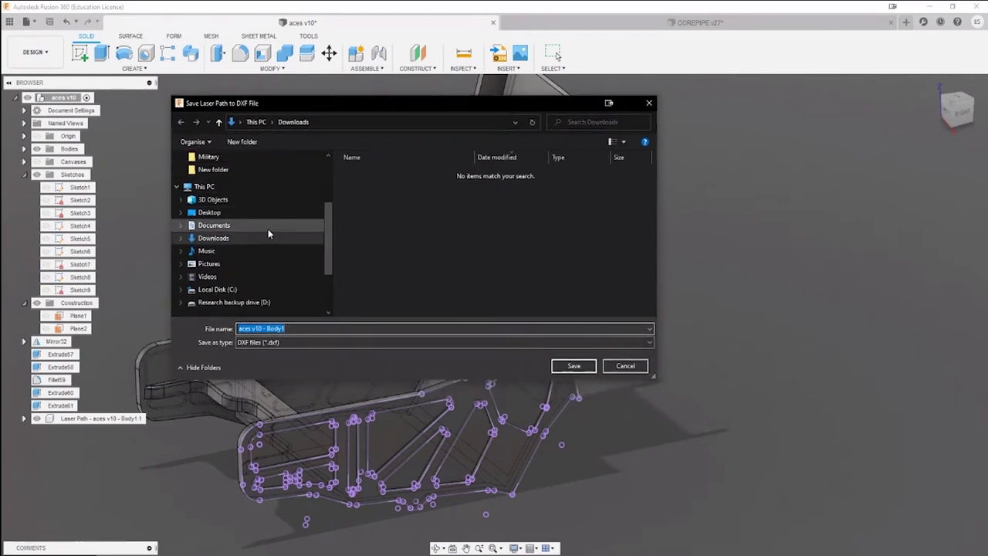
scroll(268, 228, "up", 3)
left_click(624, 370)
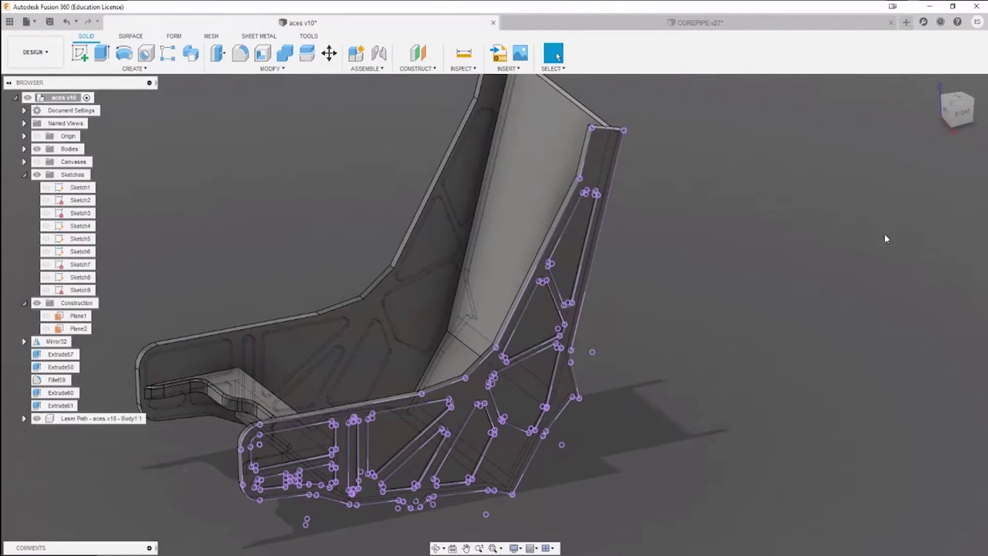
- Toggle the laser path component's visibility to compare its outline with the seat's side panel
left_click(37, 418)
left_click(36, 419)
left_click(37, 418)
left_click(36, 419)
left_click(74, 420)
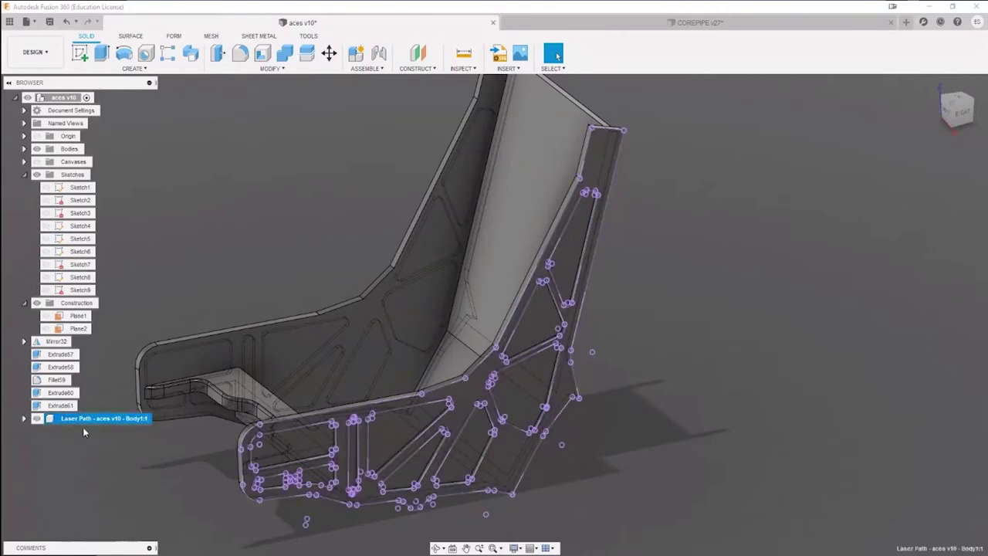
left_click(36, 418)
left_click(36, 419)
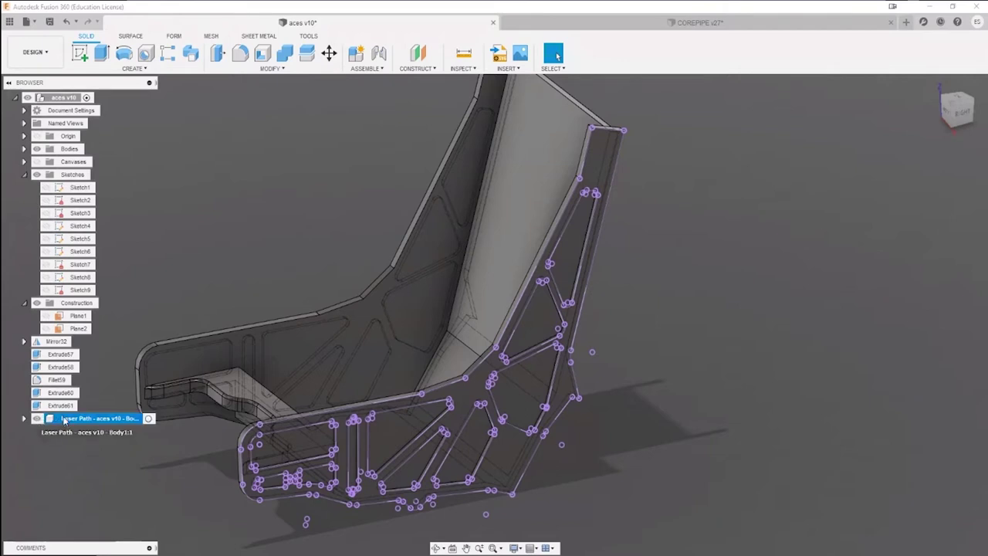
right_click(65, 421)
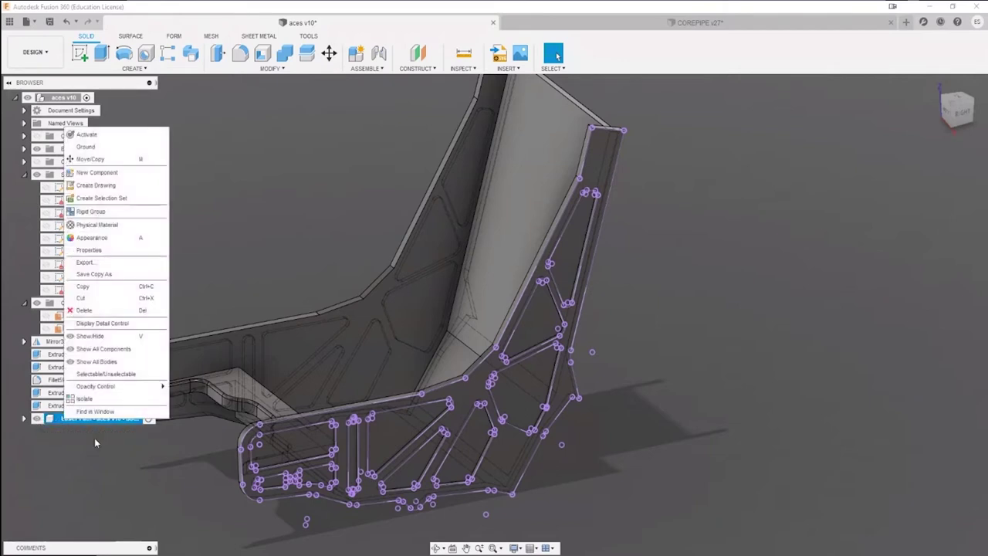
left_click(132, 277)
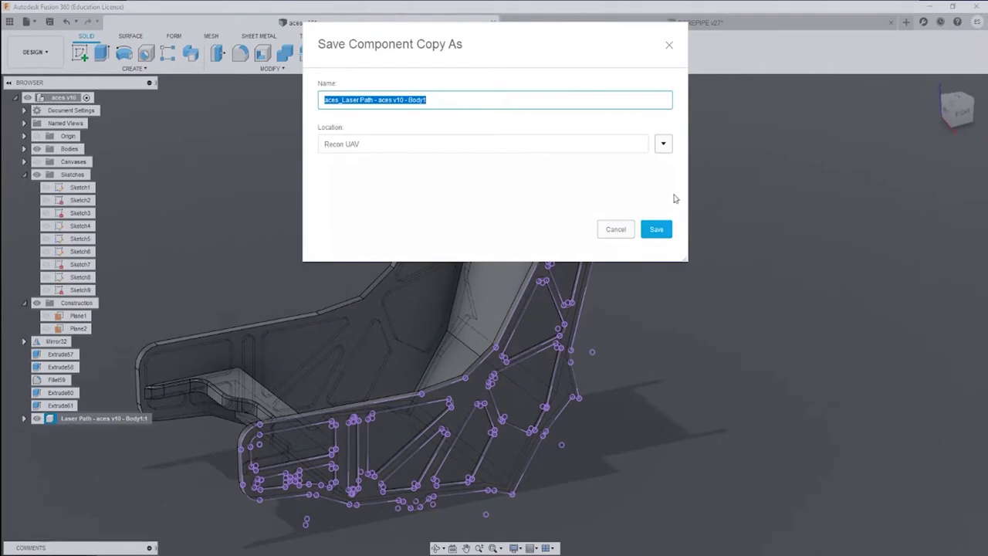
left_click(623, 231)
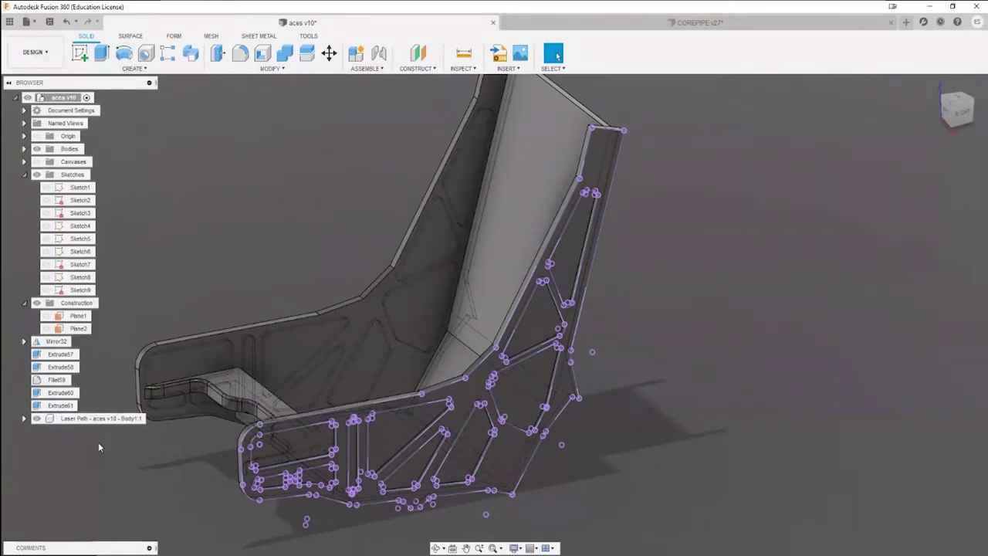
- Hide the laser path component so only the seat and headrest bodies are shown
middle_click_drag(242, 225, 345, 253)
scroll(292, 230, "up", 1)
scroll(292, 230, "down", 2)
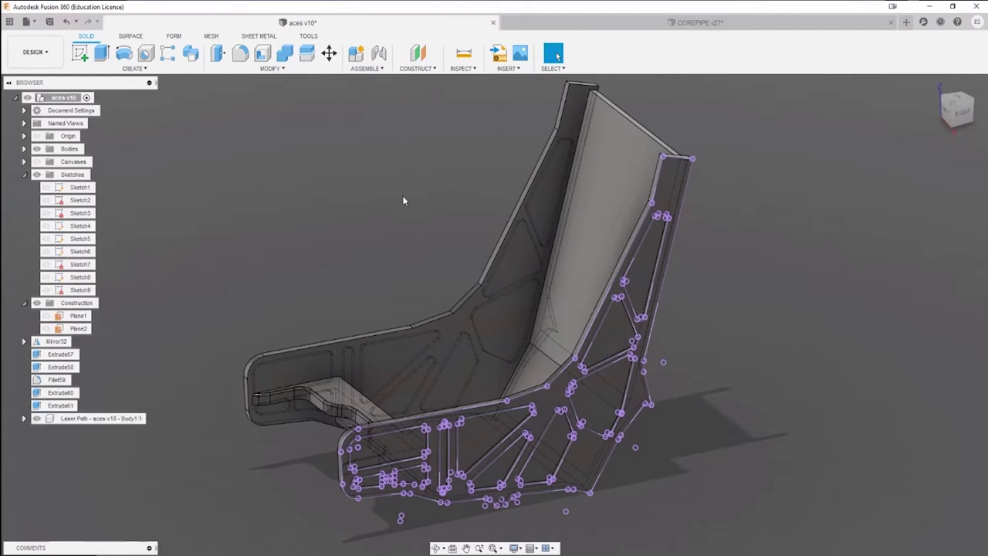
left_click(36, 419)
mouse_move(304, 202)
middle_mouse_down()
mouse_move(312, 192)
mouse_move(321, 296)
mouse_move(323, 286)
middle_mouse_up()
scroll(324, 264, "up", 1)
scroll(325, 261, "down", 4)
scroll(329, 265, "up", 1)
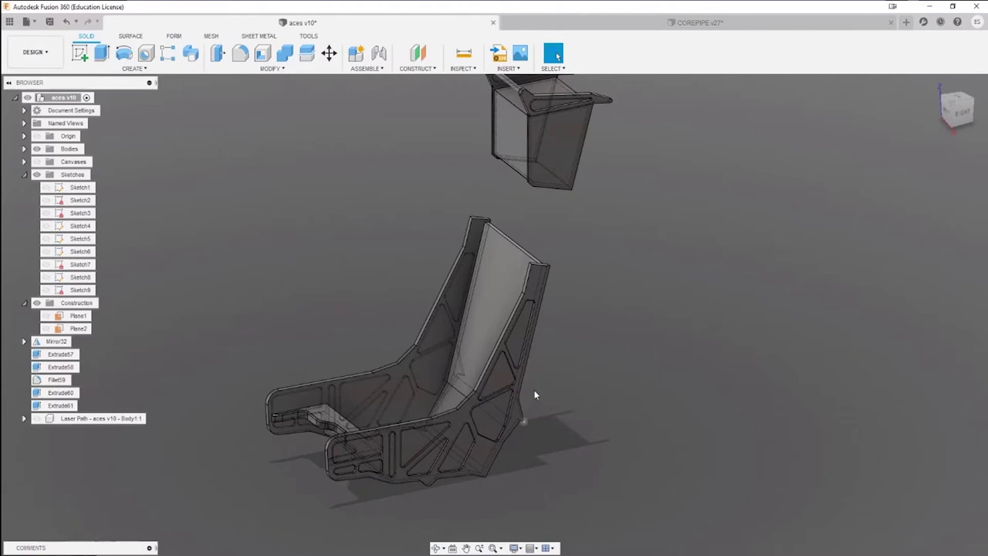
middle_click_drag(292, 279, 357, 263, "shift")
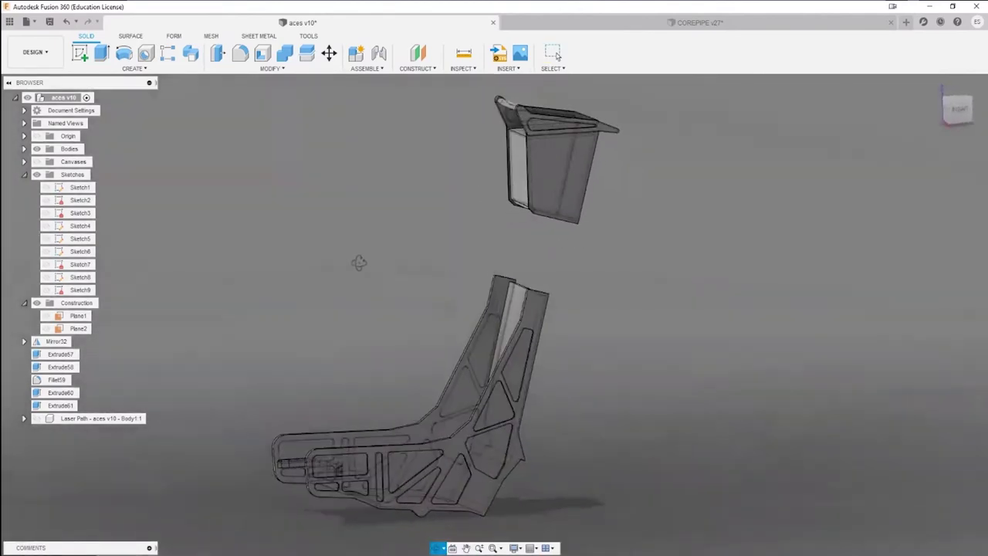
left_click(555, 54)
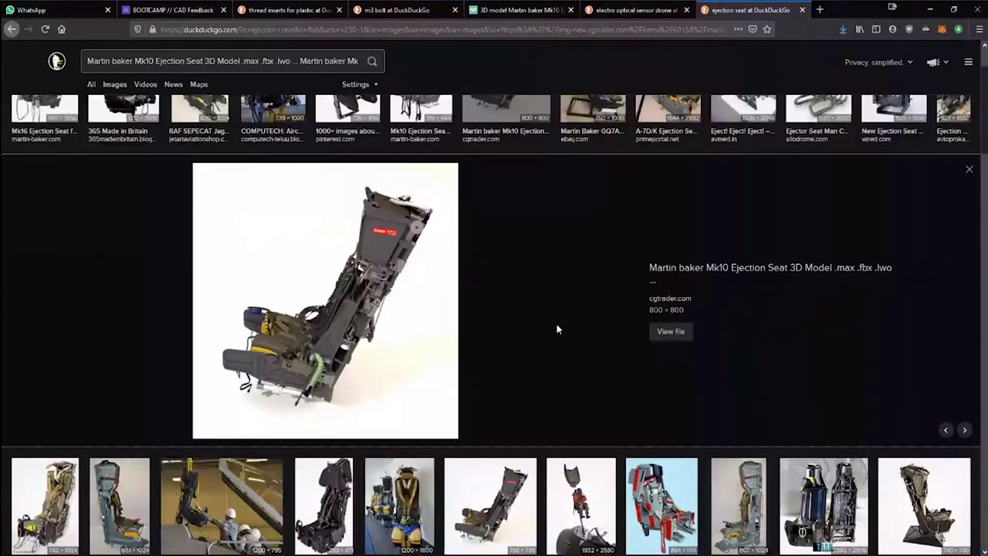
- Compare the RAF SEPECAT Jaguar and Martin Baker Mk10 ejection seat images in the browser and return to Fusion 360
scroll(556, 386, "up", 1)
scroll(556, 390, "down", 1)
scroll(558, 392, "up", 1)
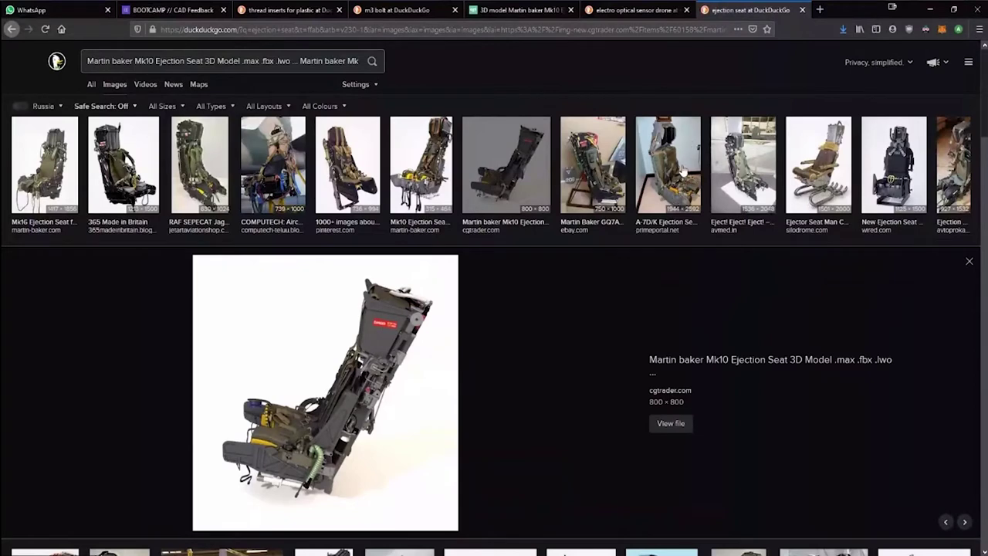
left_click(196, 164)
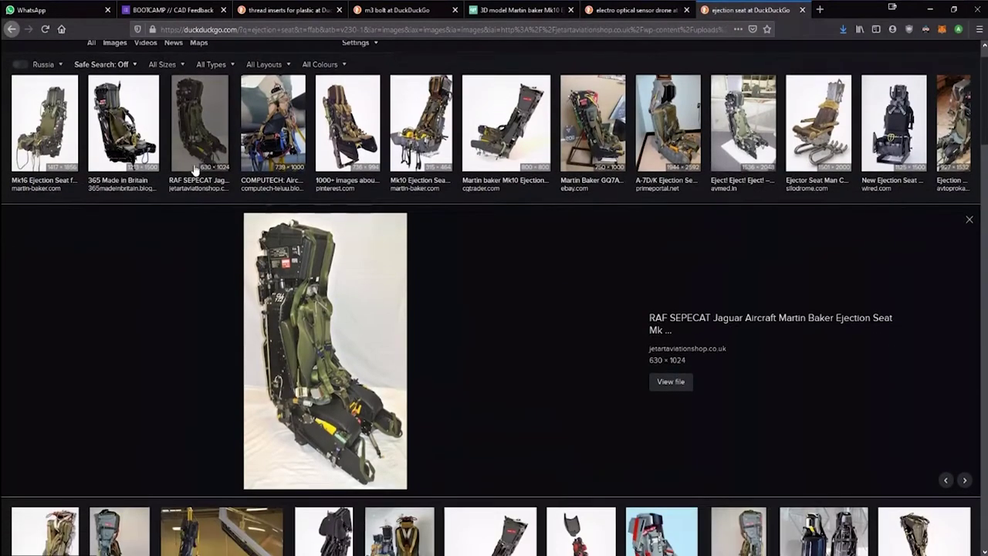
left_click(500, 145)
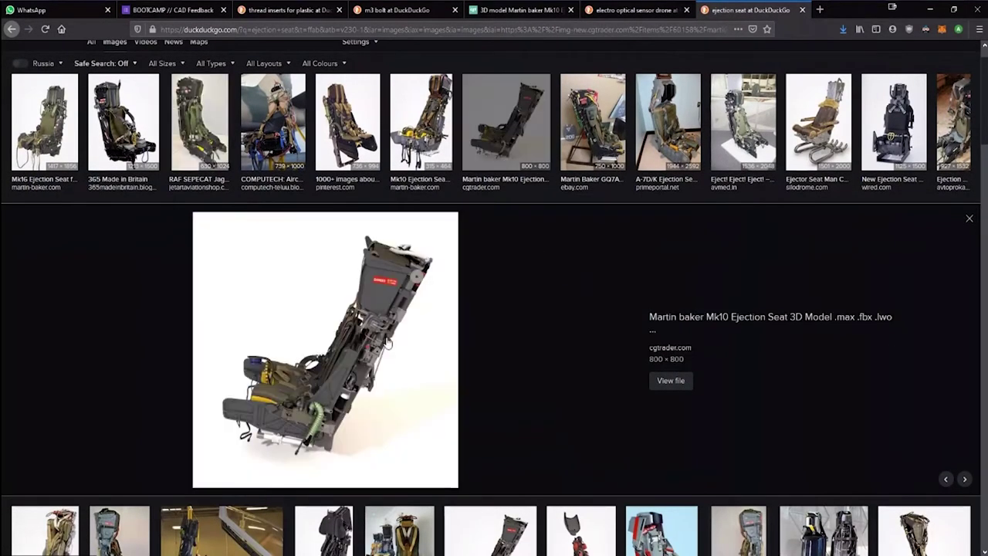
scroll(325, 351, "down", 2)
scroll(392, 226, "down", 2)
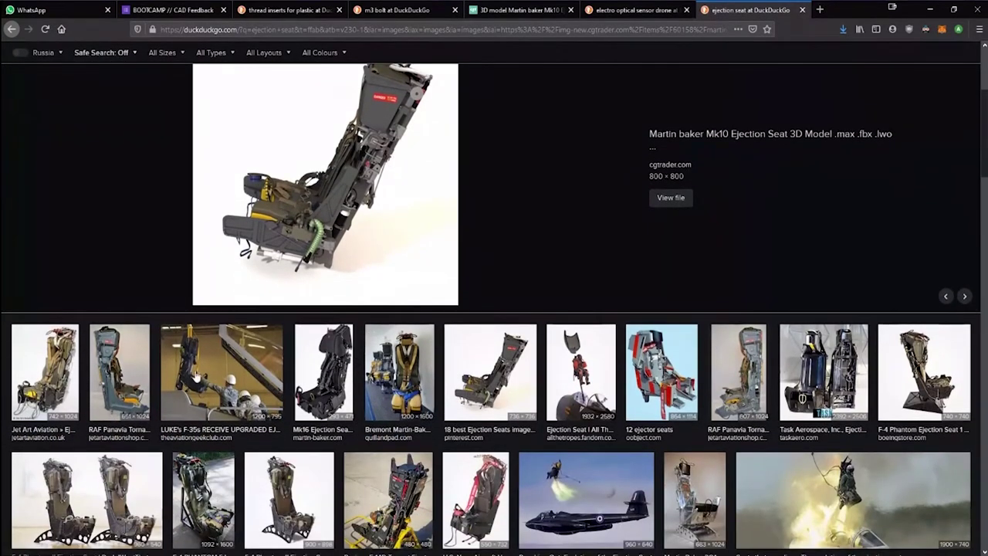
left_click(930, 14)
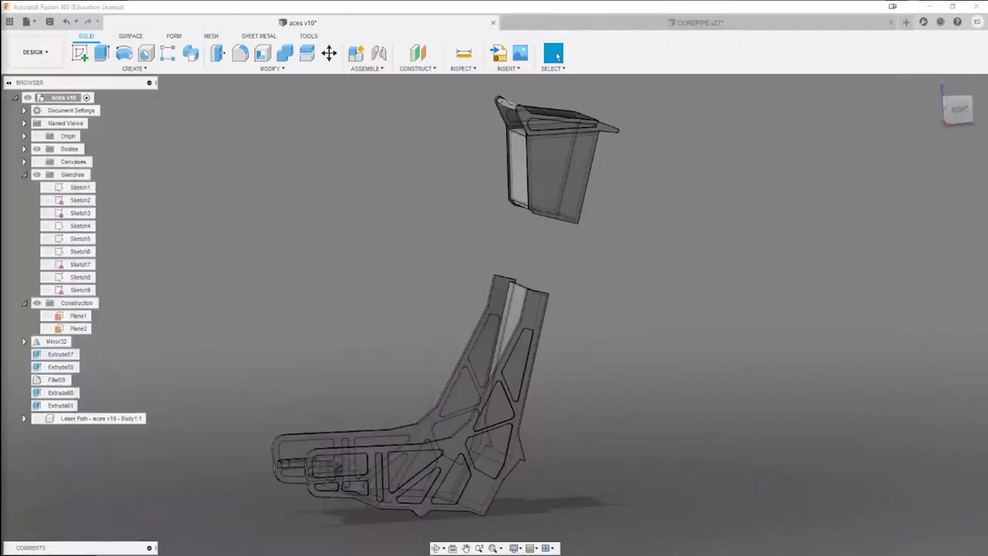
- Switch to Ultimaker Cura to view the empty build plate and material settings, and return to the seat model in Fusion 360
scroll(410, 326, "down", 1)
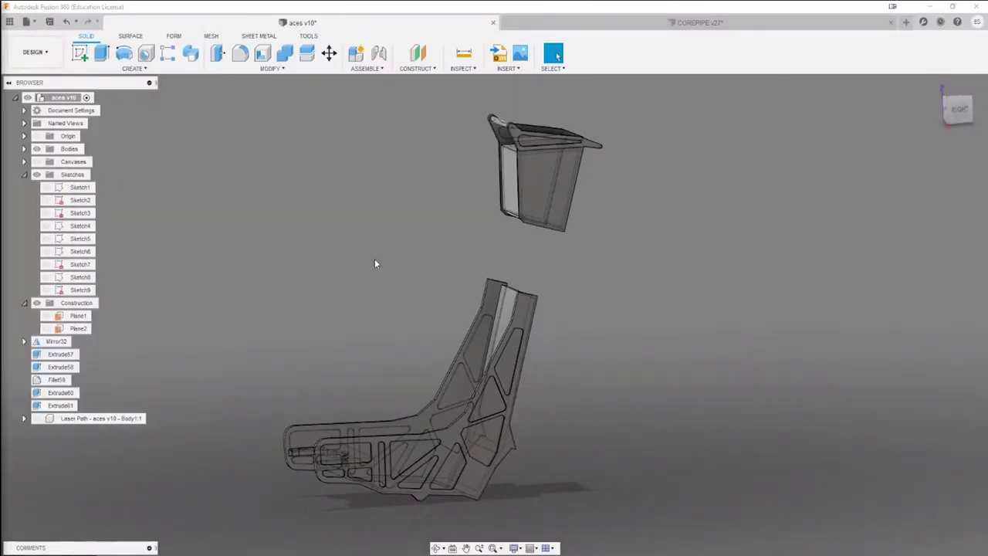
middle_click_drag(400, 258, 620, 132, "shift")
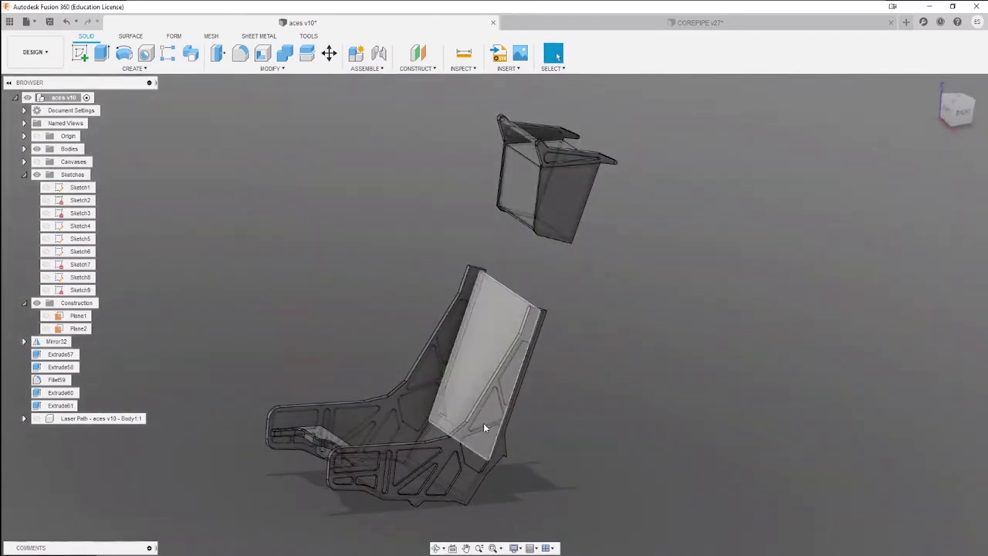
mouse_move(483, 554)
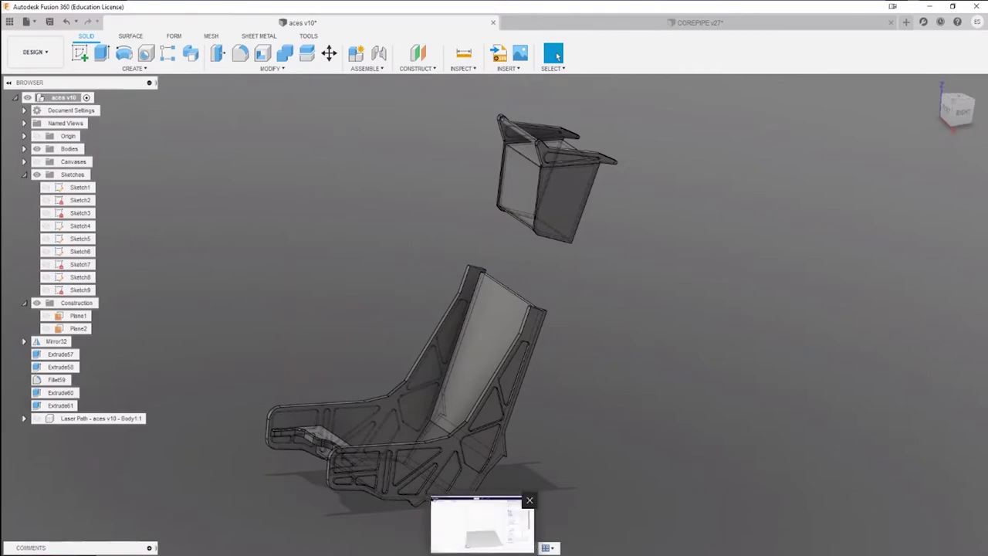
left_click(481, 526)
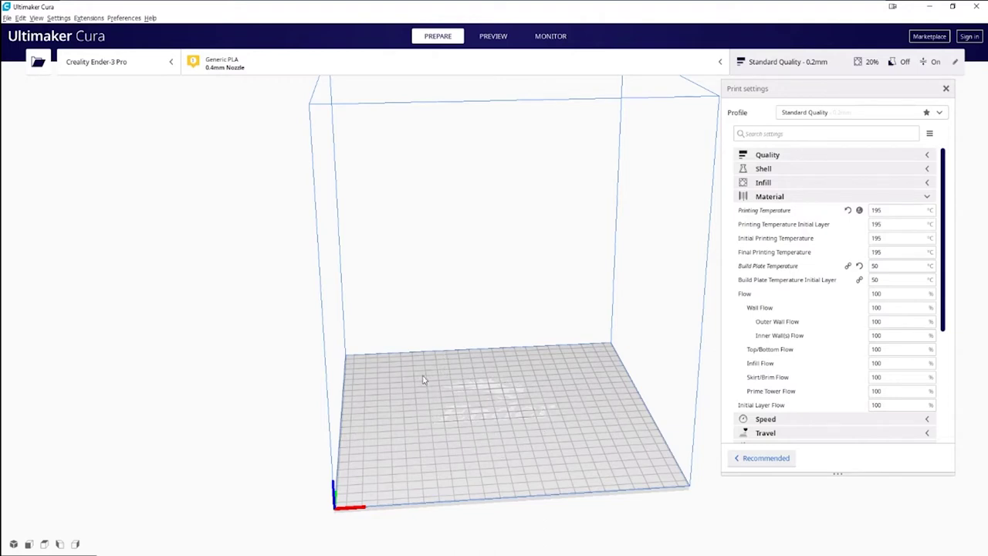
left_click(931, 11)
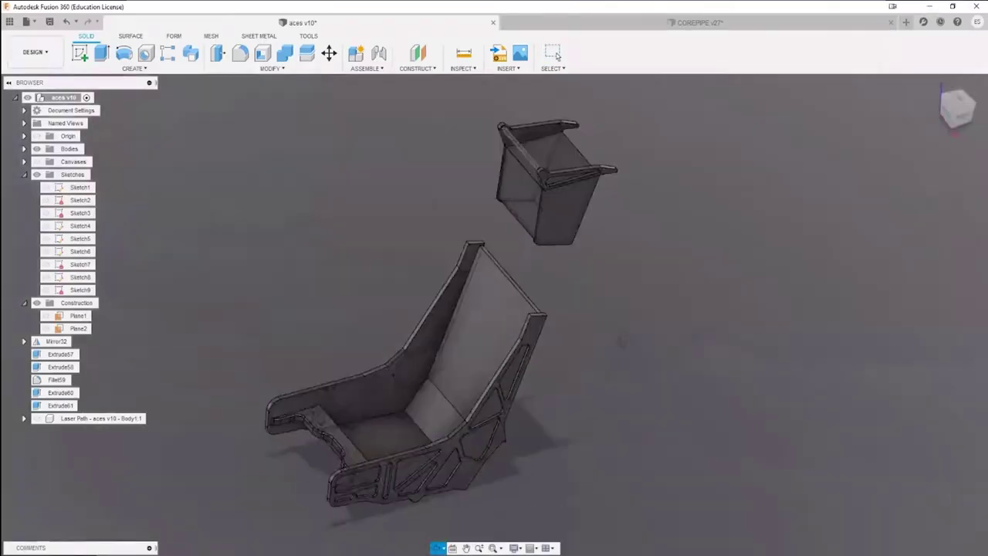
middle_click_drag(621, 340, 674, 303, "shift")
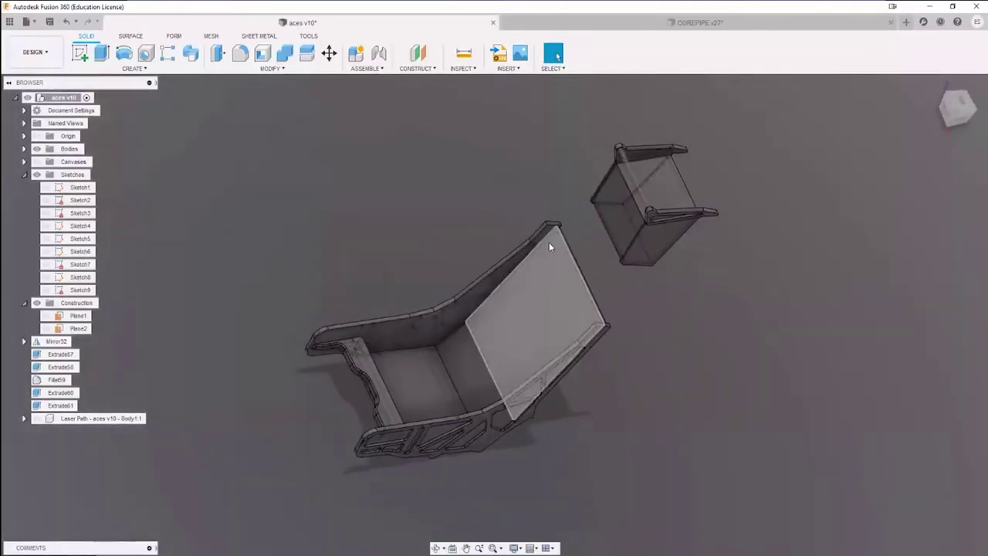
- Expand the list of bodies and hide the headrest body, Body5, so only the seat body is shown
scroll(544, 271, "up", 2)
middle_click_drag(289, 467, 483, 340, "shift")
mouse_move(649, 392)
middle_mouse_down("shift")
mouse_move(640, 403)
mouse_move(656, 403)
middle_mouse_up("shift")
middle_click_drag(739, 279, 742, 313)
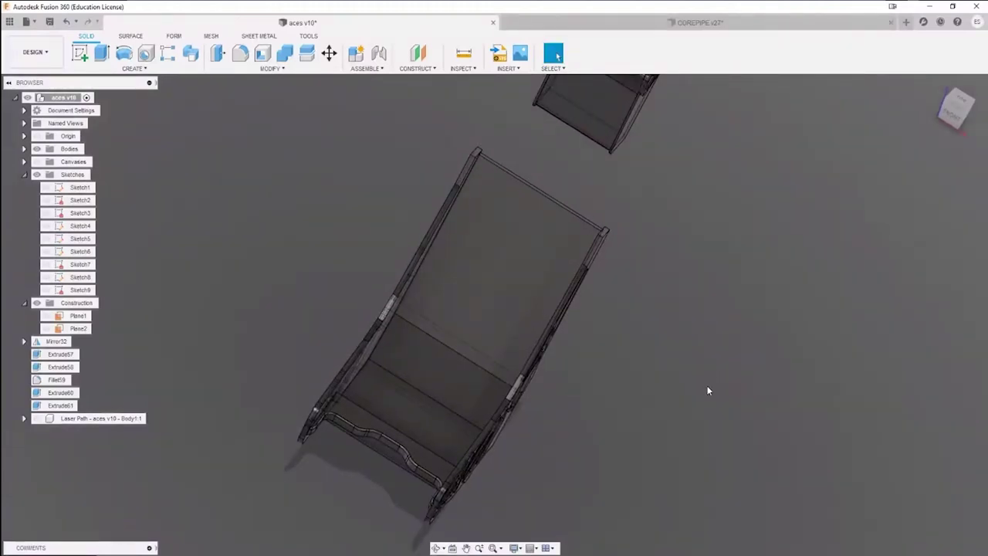
middle_click_drag(690, 415, 495, 232, "shift")
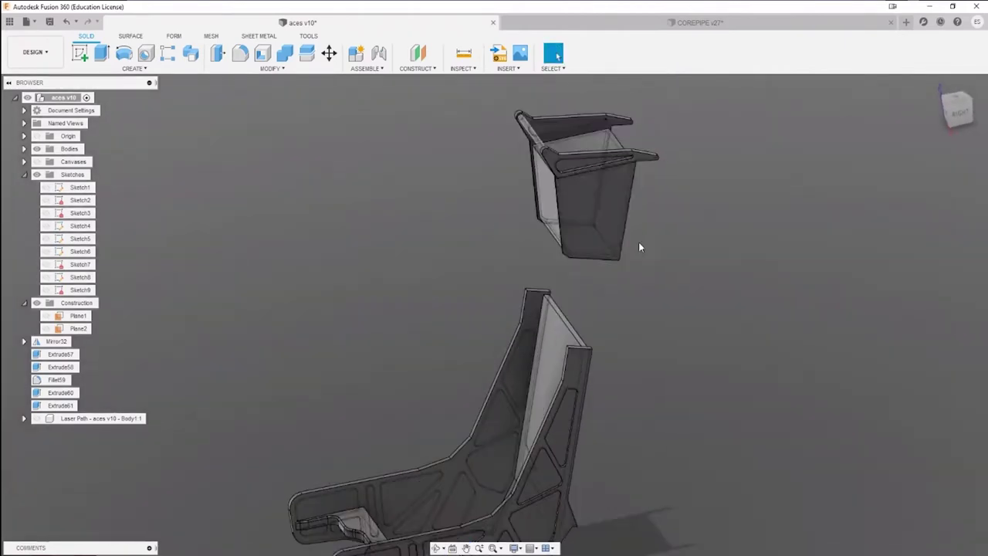
middle_click_drag(639, 248, 684, 237, "shift")
middle_click_drag(609, 344, 595, 158, "shift")
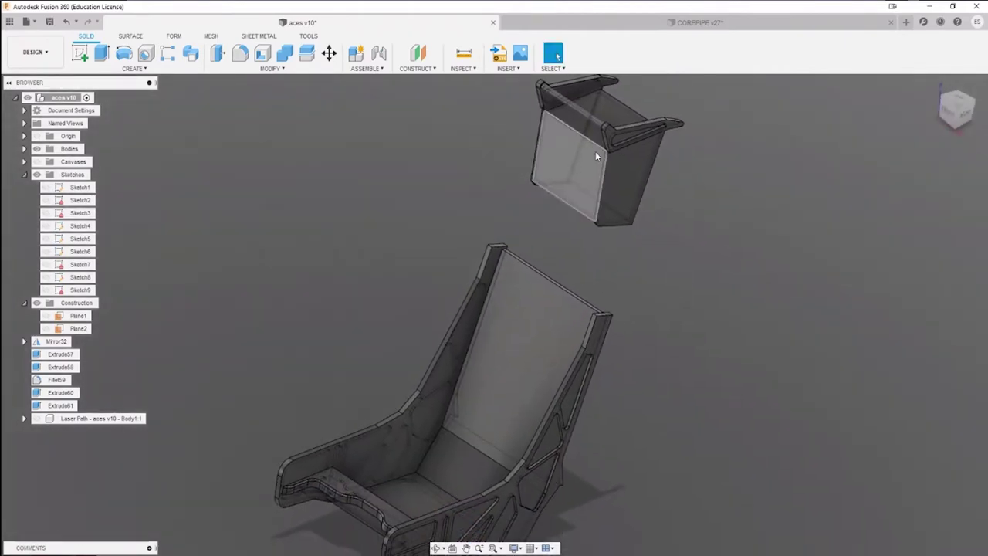
left_click(24, 148)
left_click(77, 174)
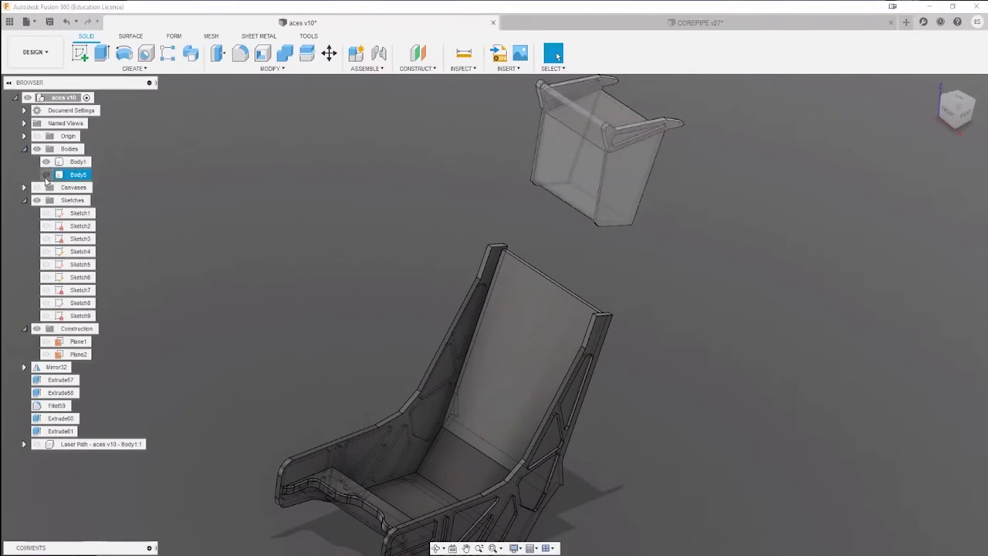
left_click(45, 175)
- Examine the seat body on its own from the side, above and front, including the backrest, seat pan and front lip
middle_click_drag(770, 338, 588, 376, "shift")
middle_click_drag(707, 341, 785, 304)
scroll(540, 305, "up", 2)
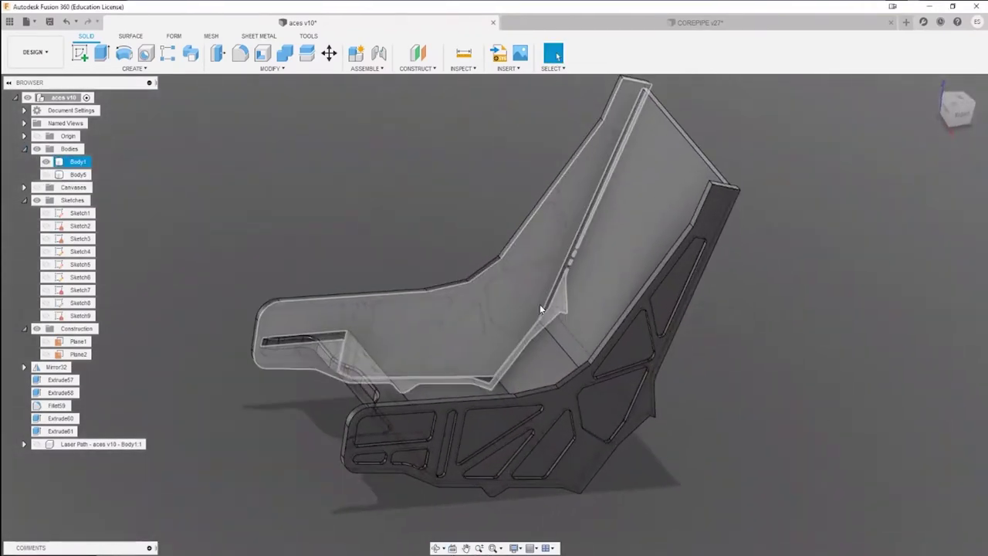
mouse_move(848, 363)
middle_mouse_down("shift")
mouse_move(834, 369)
mouse_move(843, 363)
mouse_move(829, 399)
mouse_move(856, 348)
middle_mouse_up("shift")
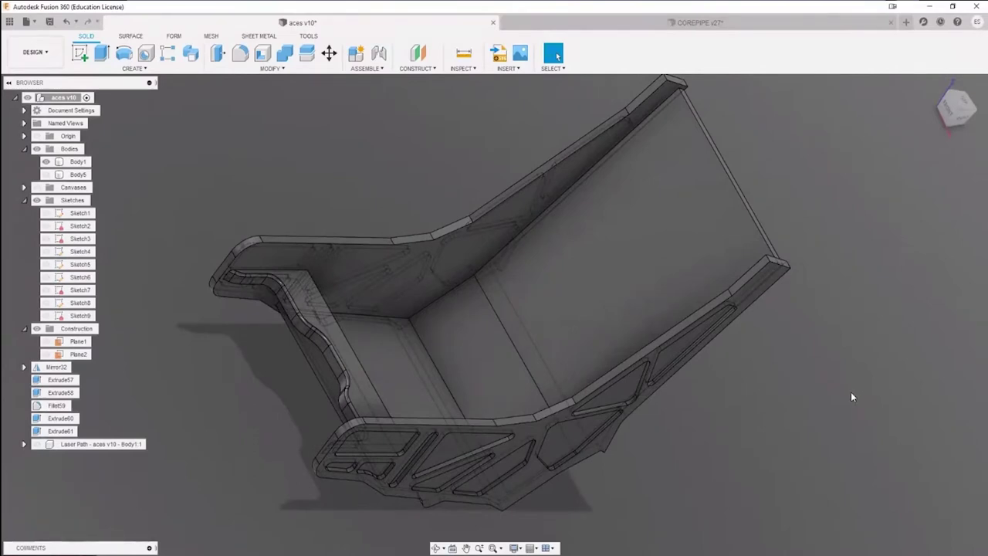
middle_click_drag(812, 322, 787, 317, "shift")
left_click(957, 112)
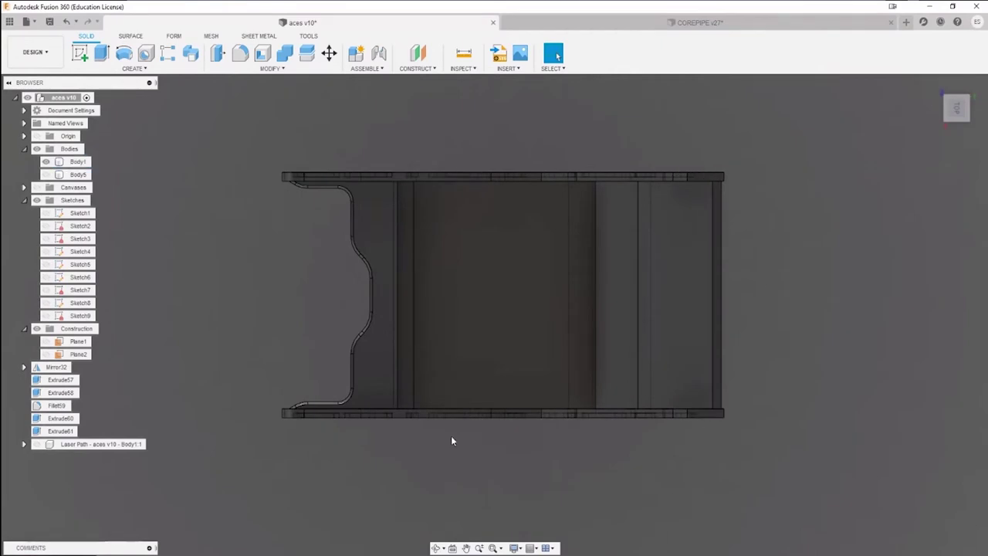
middle_click_drag(356, 446, 384, 327, "shift")
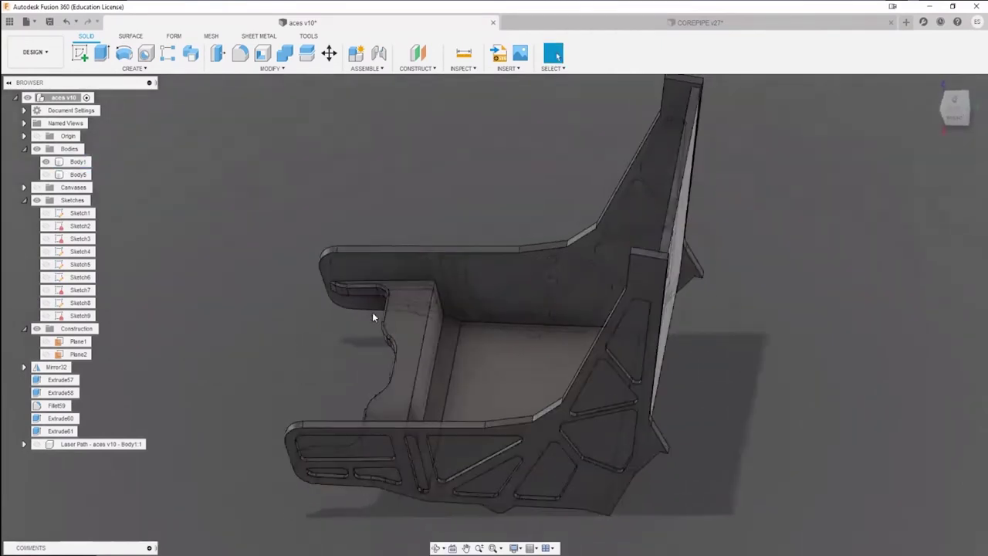
middle_click_drag(558, 346, 605, 353, "shift")
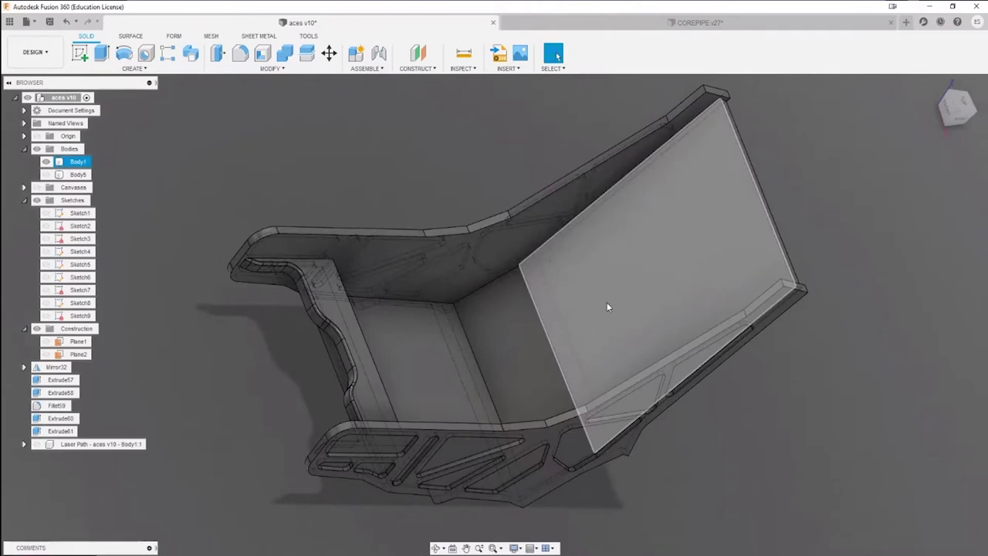
middle_click_drag(654, 279, 679, 312, "shift")
middle_click_drag(718, 255, 502, 137, "shift")
middle_click_drag(518, 372, 567, 288, "shift")
middle_click_drag(673, 345, 392, 311, "shift")
middle_click_drag(443, 291, 544, 287)
left_click(269, 462)
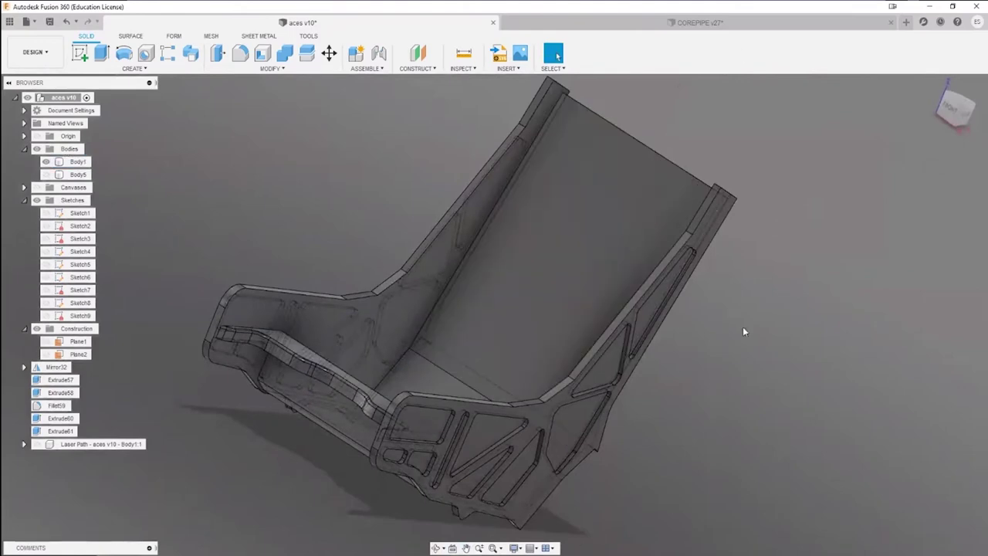
- Examine the seat's overall shape and the recessed truss-style pockets in its side panel up close
scroll(740, 417, "down", 2)
scroll(740, 419, "up", 2)
scroll(740, 420, "down", 1)
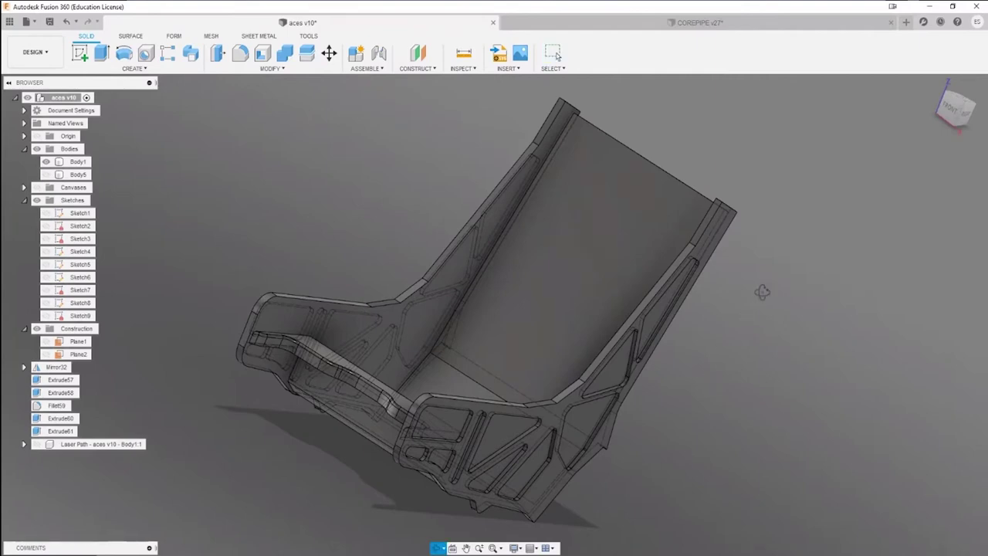
middle_click_drag(762, 287, 757, 320, "shift")
scroll(420, 371, "down", 2)
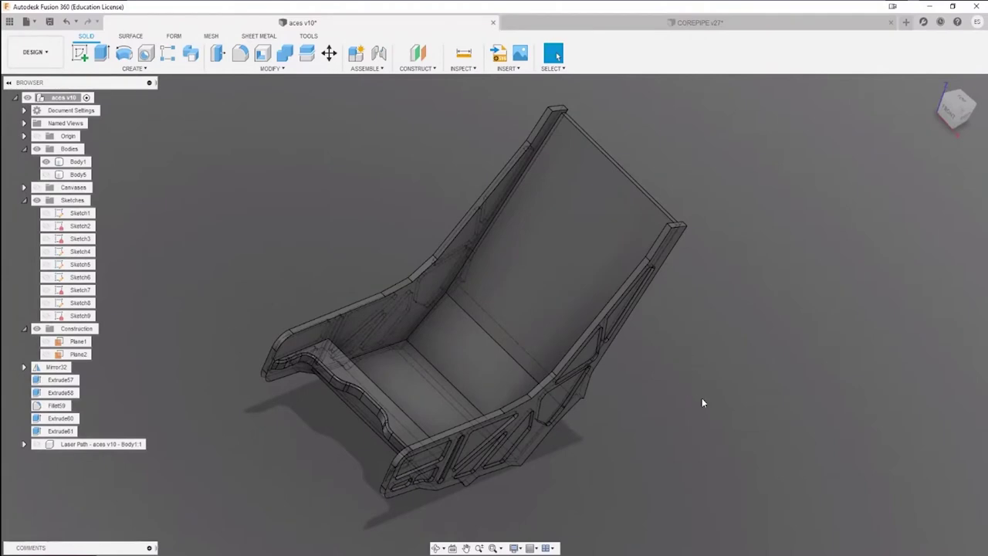
mouse_move(676, 347)
middle_mouse_down("shift")
mouse_move(680, 360)
mouse_move(669, 347)
mouse_move(658, 369)
mouse_move(682, 365)
mouse_move(655, 346)
mouse_move(664, 338)
middle_mouse_up("shift")
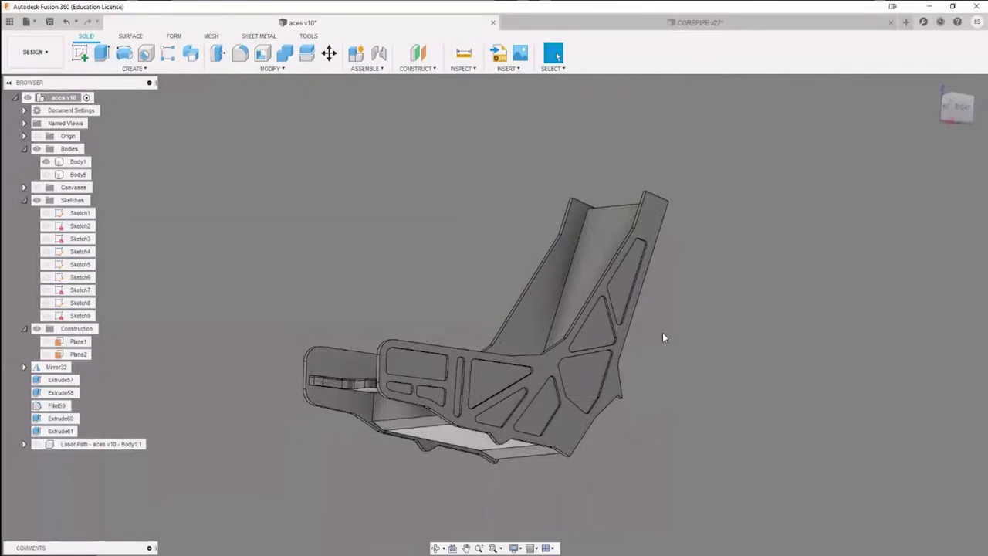
middle_click_drag(662, 332, 591, 362, "shift")
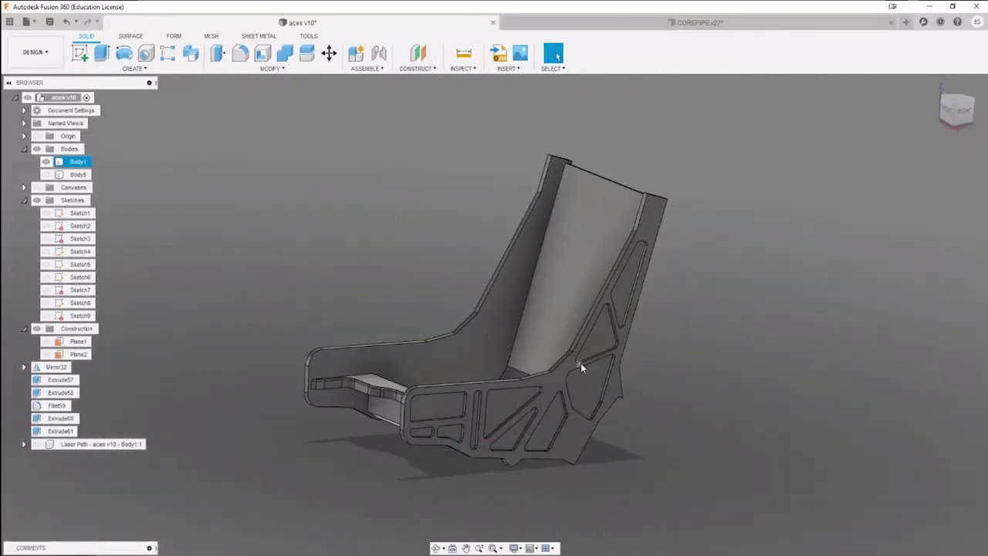
scroll(618, 297, "up", 5)
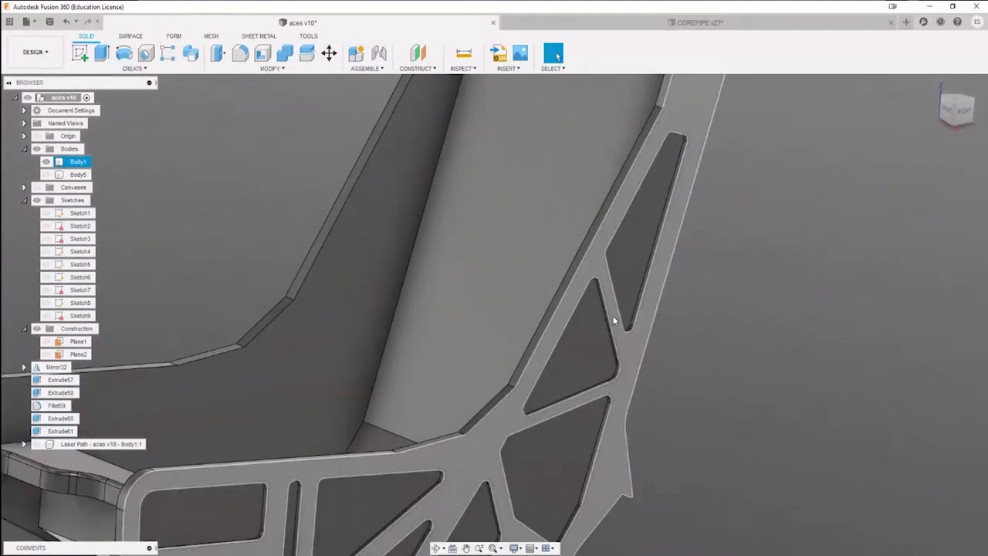
scroll(610, 278, "down", 5)
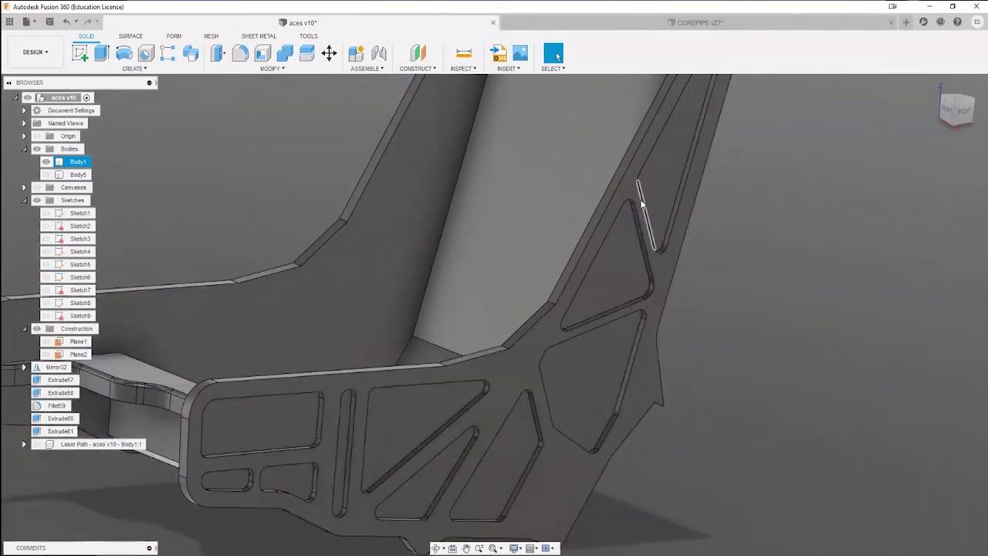
middle_click_drag(620, 268, 596, 212)
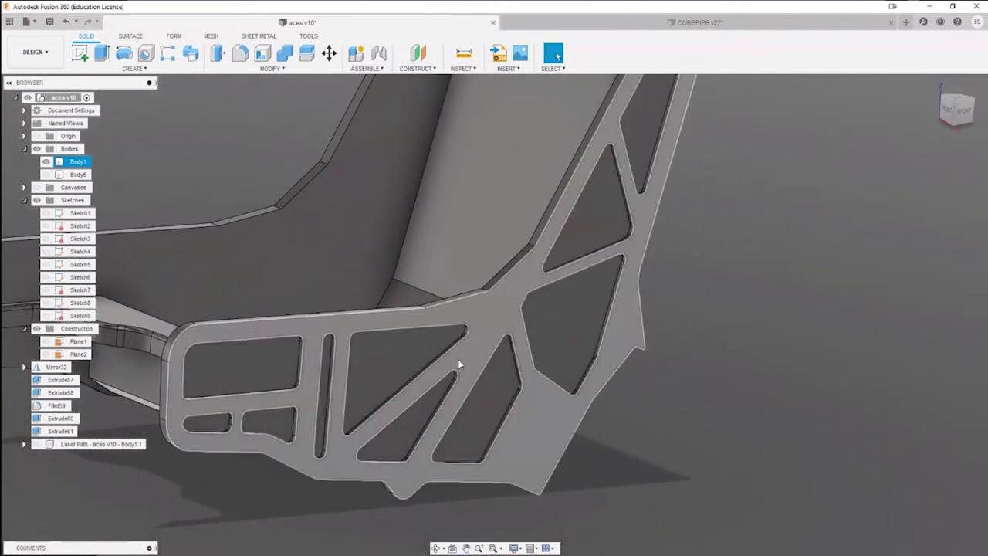
middle_click_drag(615, 132, 603, 195)
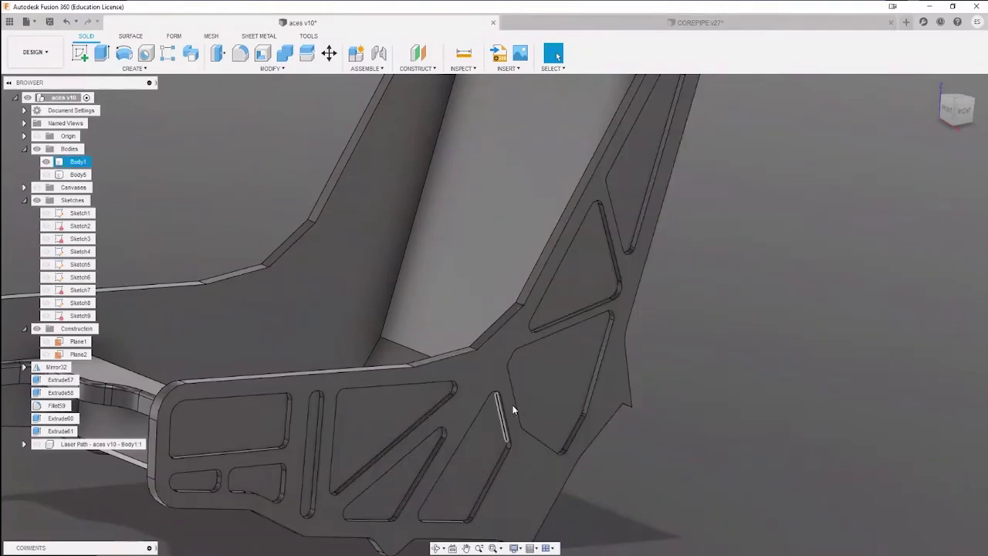
middle_click_drag(538, 378, 547, 326)
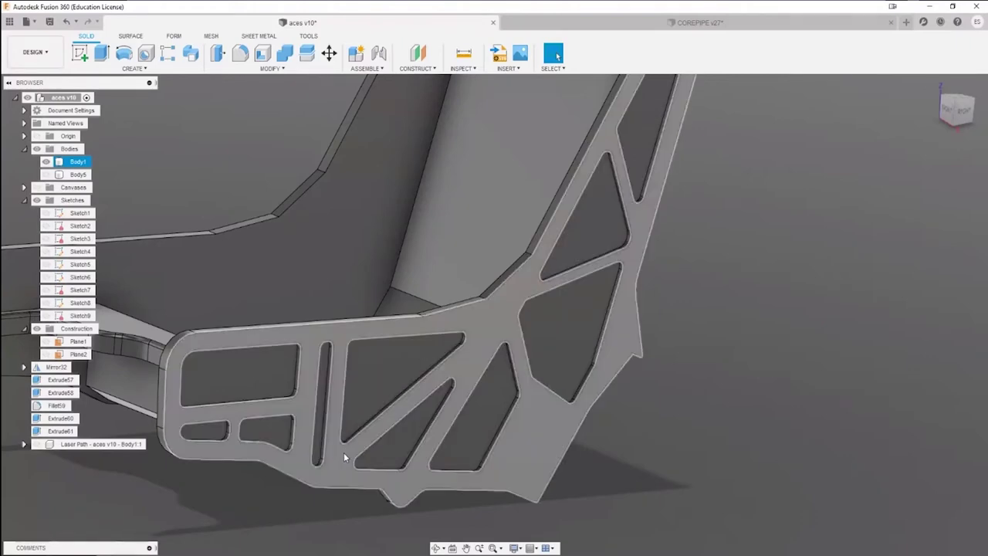
- Switch to the Firefox browser and search for "generative design" in a new tab
left_click(310, 512)
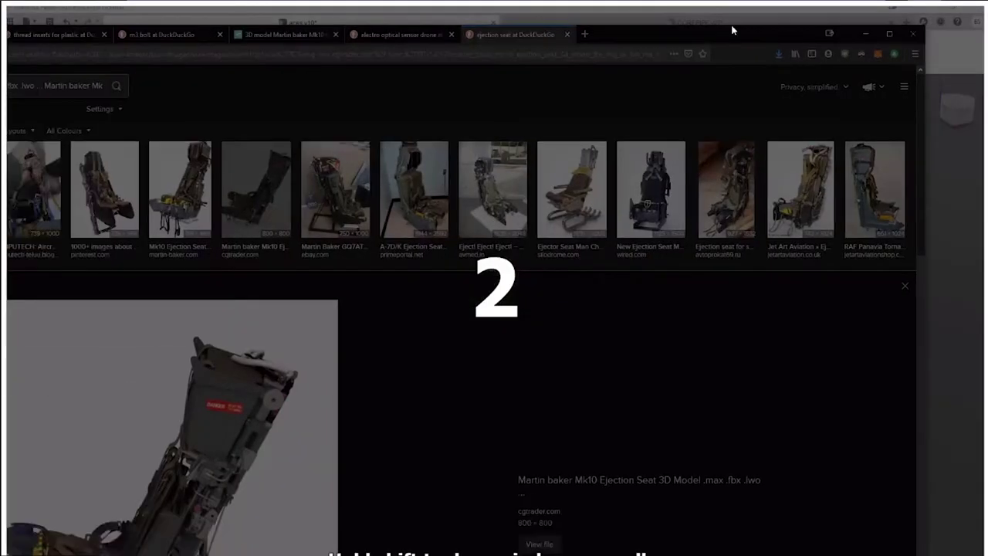
left_click_drag(732, 30, 732, 30)
left_click(822, 9)
left_click(702, 30)
type("generative des")
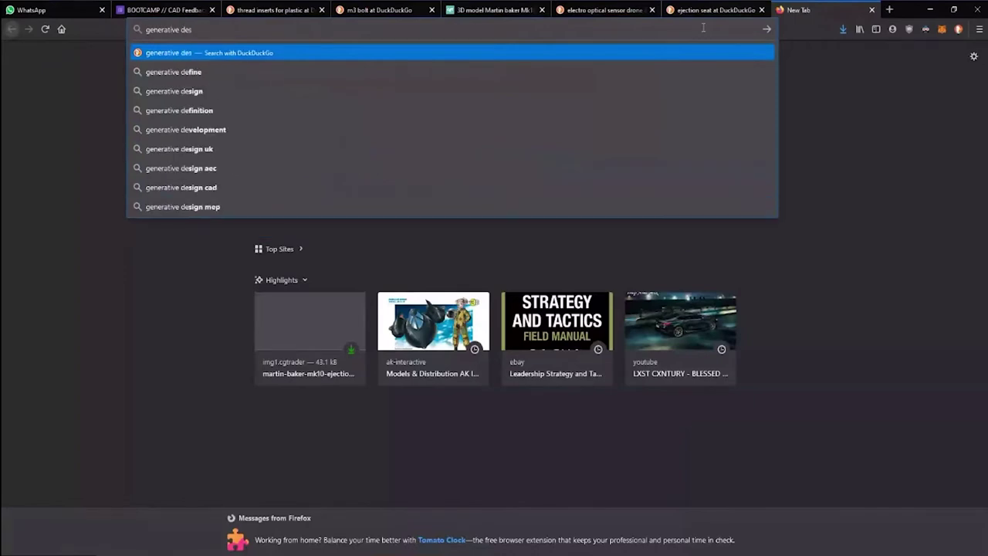
type("ign")
key("Return")
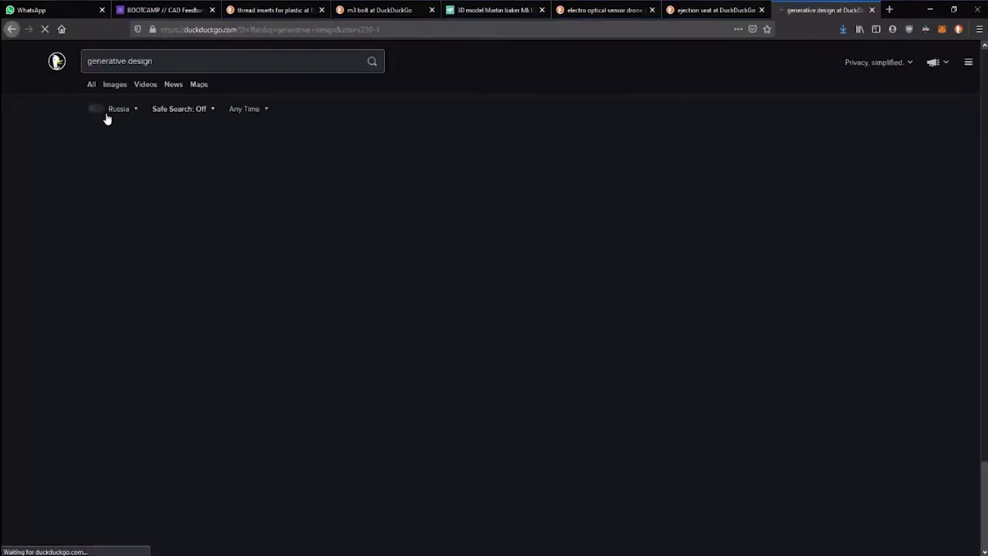
- Show the image results, enlarge the organic lattice part from blogs.autodesk.com, and return to Fusion 360
left_click(115, 85)
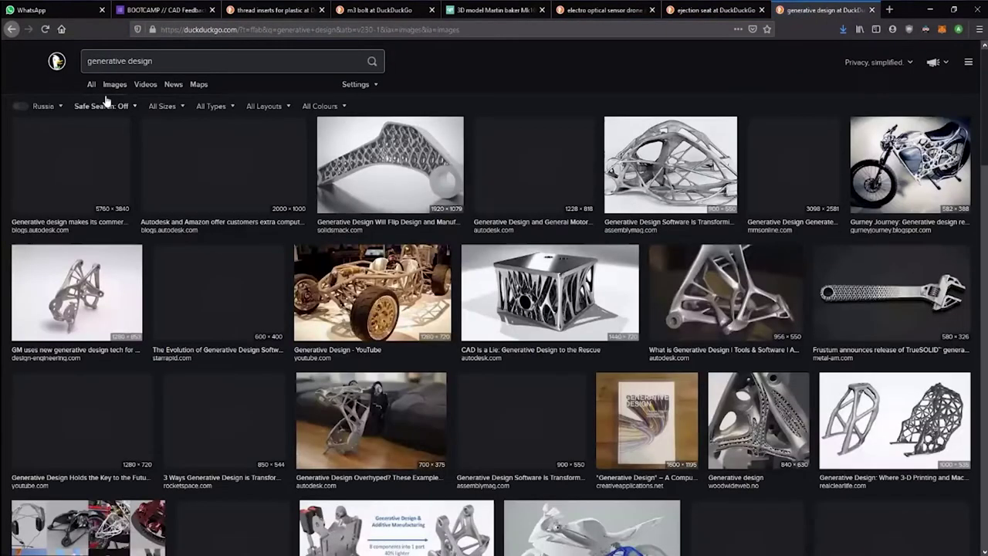
left_click(80, 165)
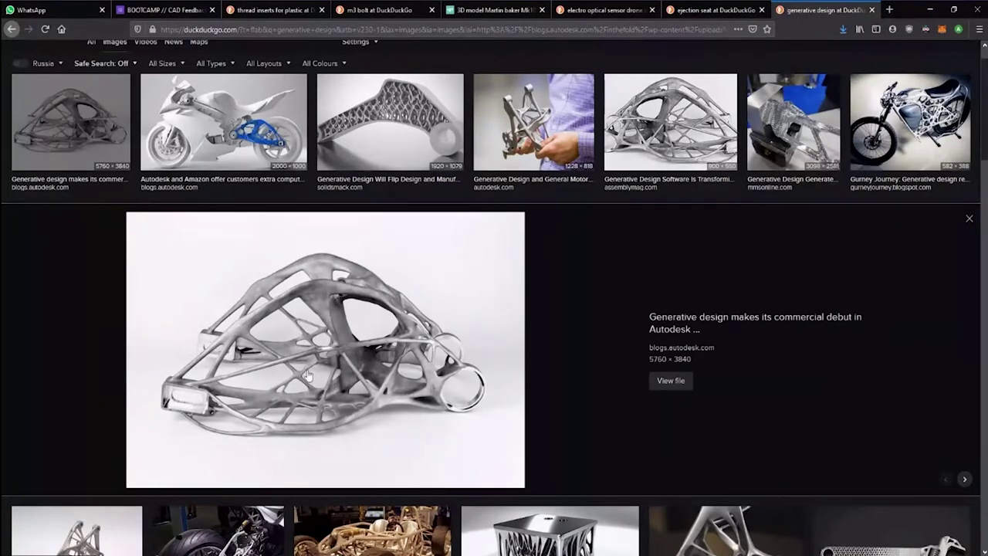
left_click(932, 8)
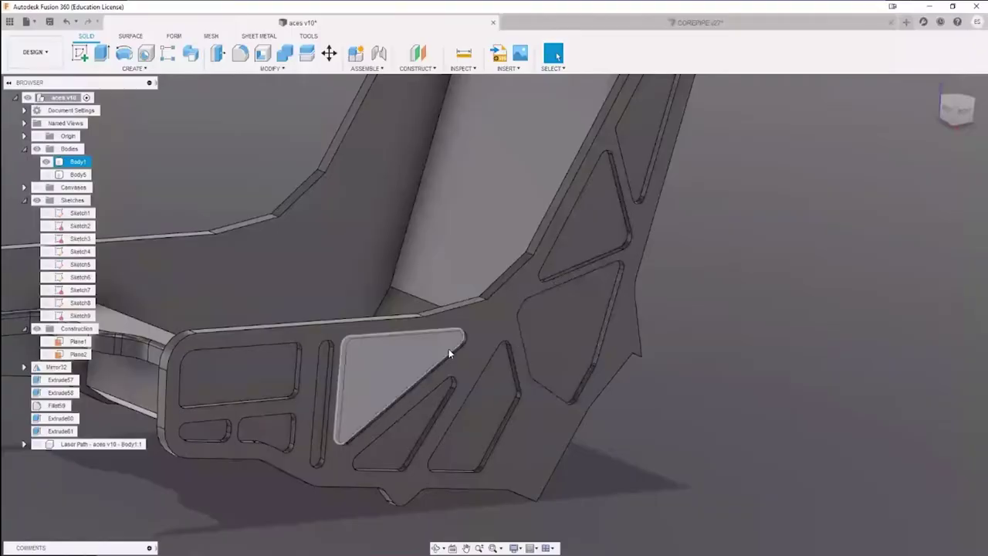
- Review the whole seat and its side panel's rib pattern, and leave nothing selected
middle_click_drag(719, 322, 749, 336)
scroll(744, 342, "down", 3)
mouse_move(775, 275)
middle_mouse_down()
mouse_move(768, 302)
mouse_move(770, 292)
middle_mouse_up()
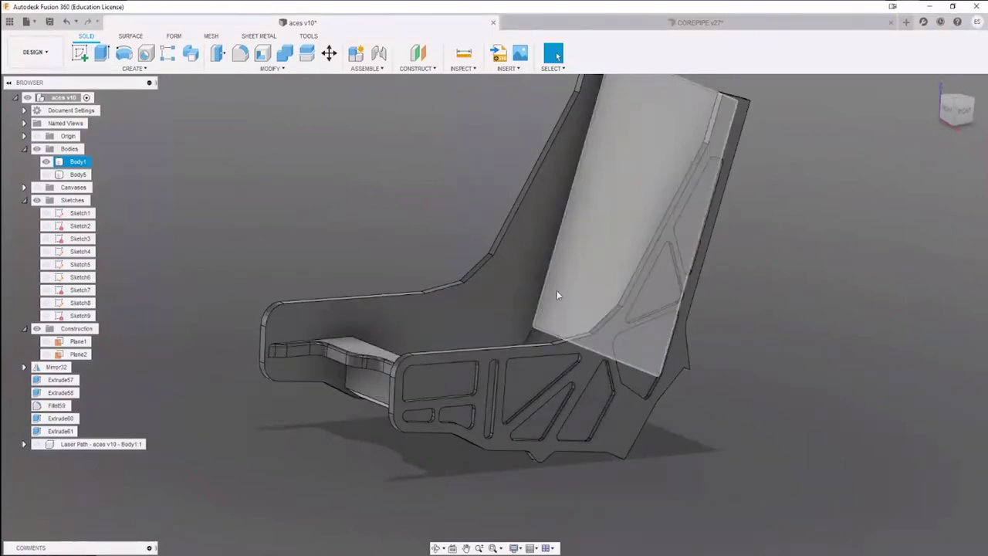
middle_click_drag(595, 285, 563, 293, "shift")
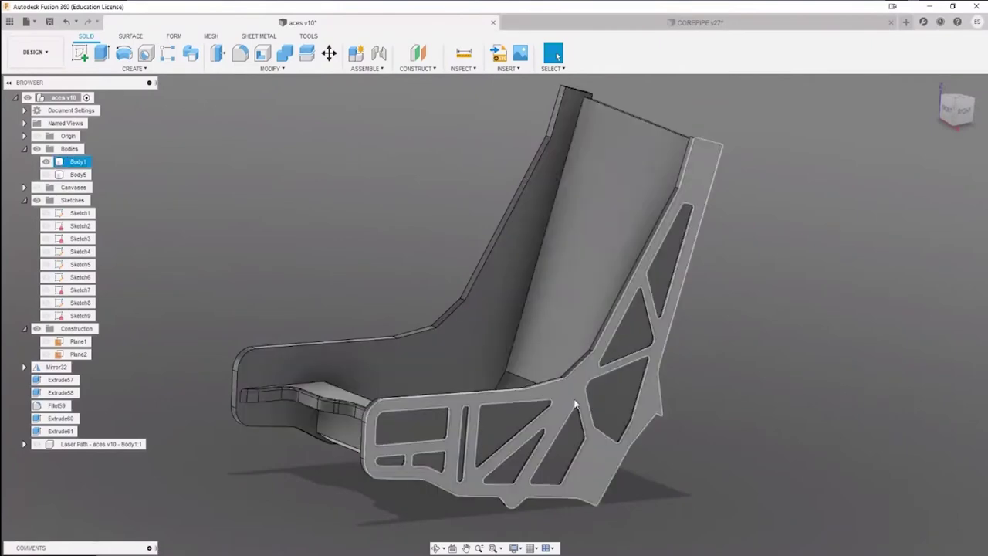
left_click(705, 248)
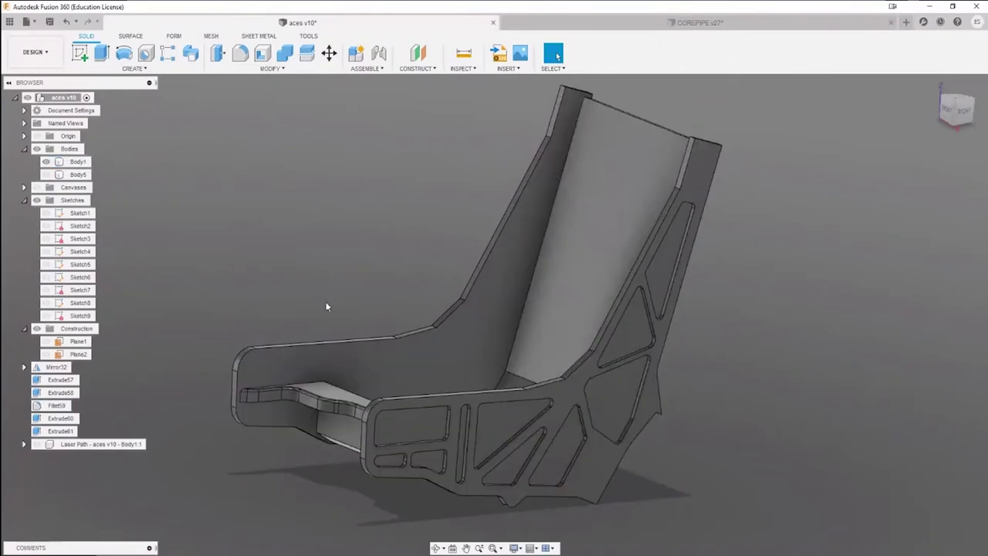
left_click(541, 260)
key("Escape")
- Switch to Ultimaker Cura to view the empty build volume, and return to the seat model in Fusion 360
key("alt+Tab")
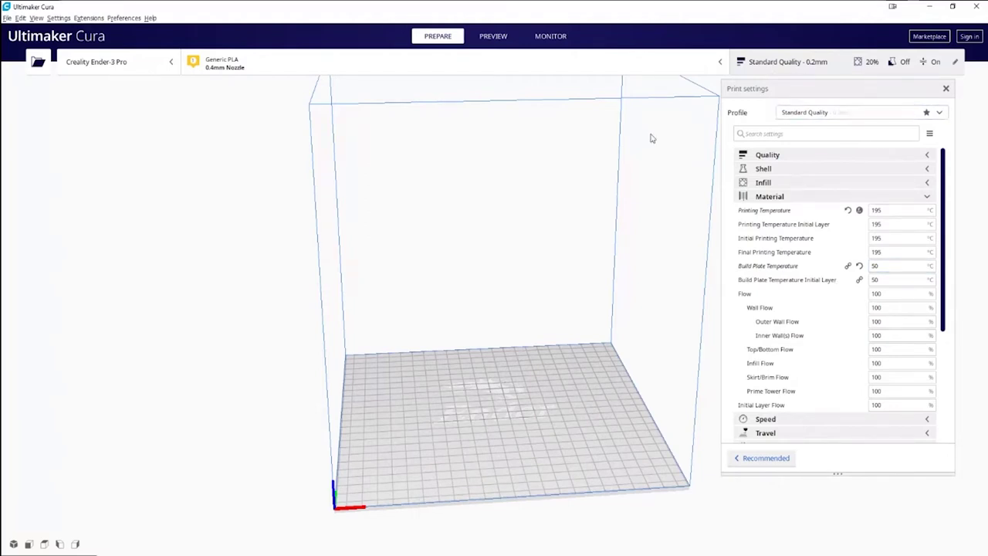
middle_click_drag(571, 188, 429, 184)
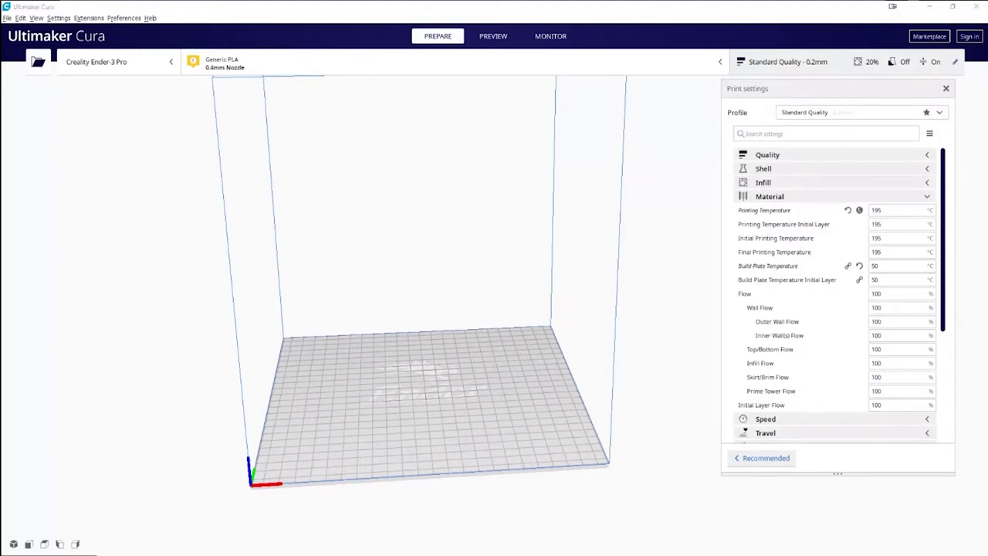
key("alt+Tab")
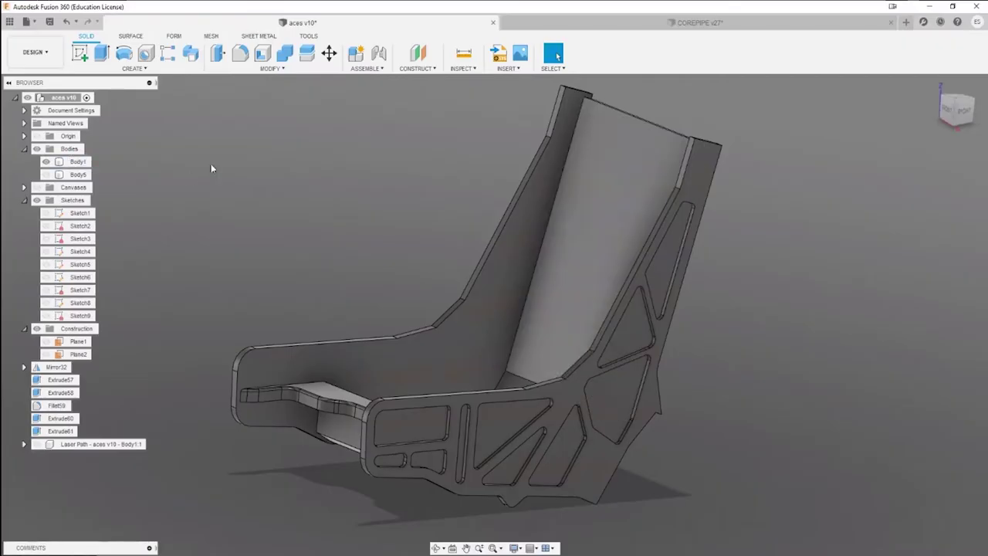
- Toggle the seat body's visibility off and back on, and view the whole seat with nothing selected
left_click(45, 163)
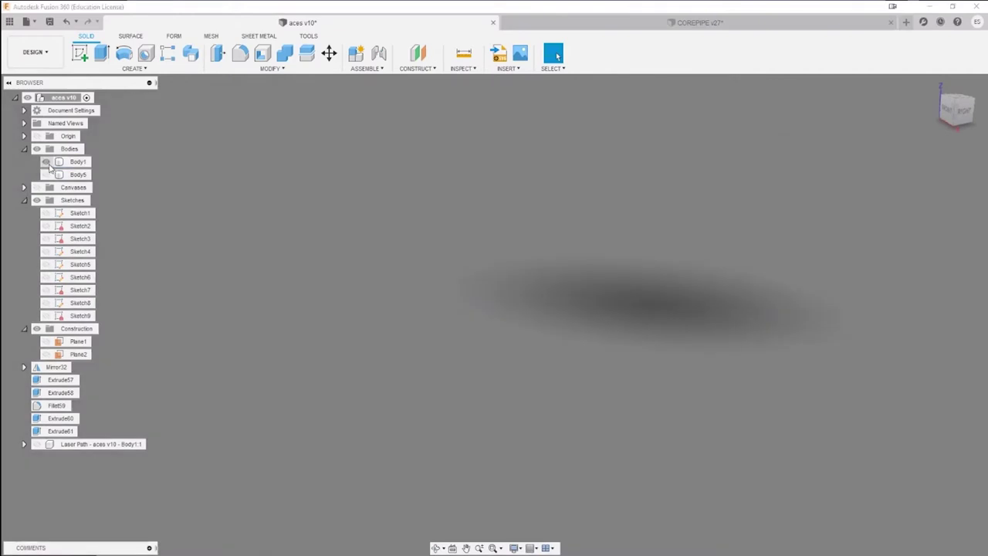
left_click(46, 162)
scroll(469, 213, "down", 2)
middle_click_drag(435, 210, 388, 238)
middle_click_drag(411, 109, 436, 159)
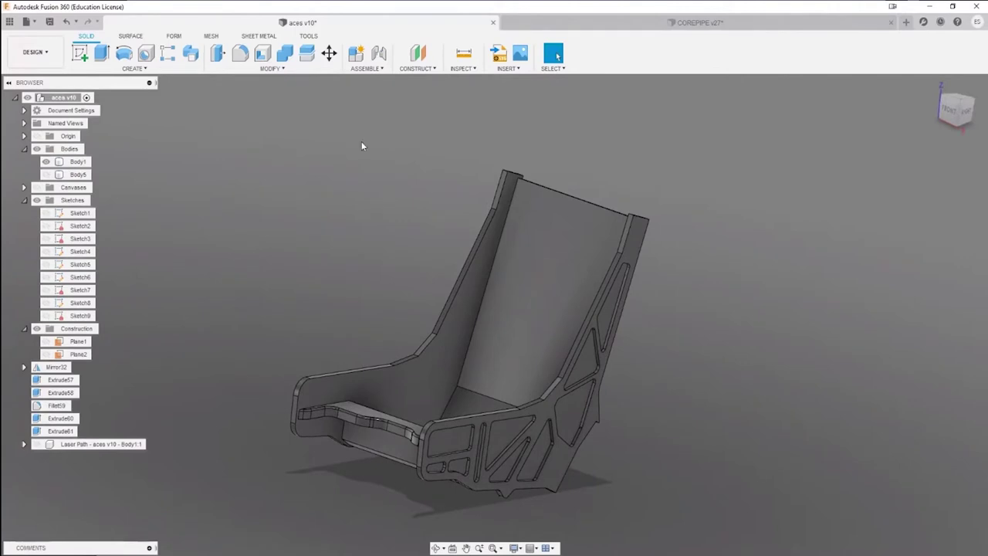
left_click(425, 380)
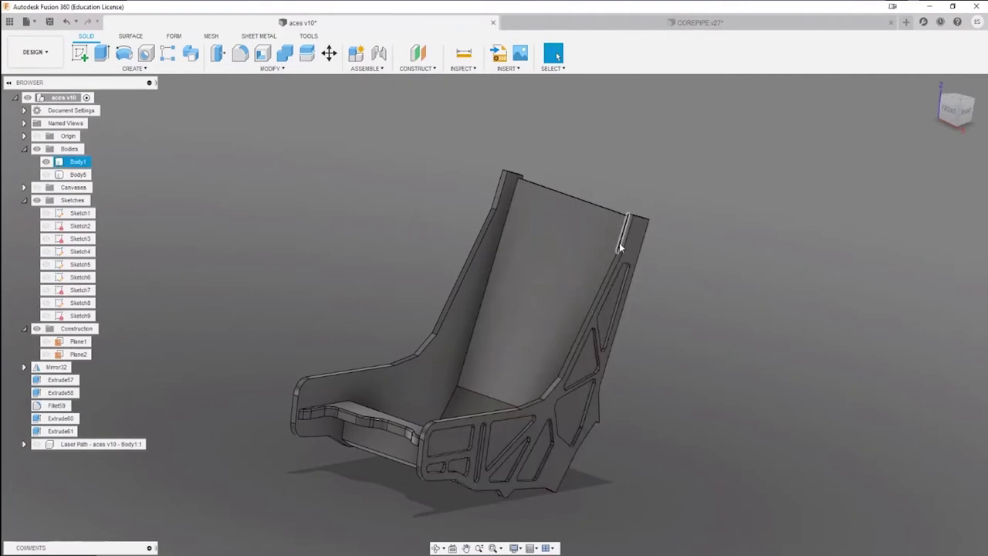
left_click(695, 502)
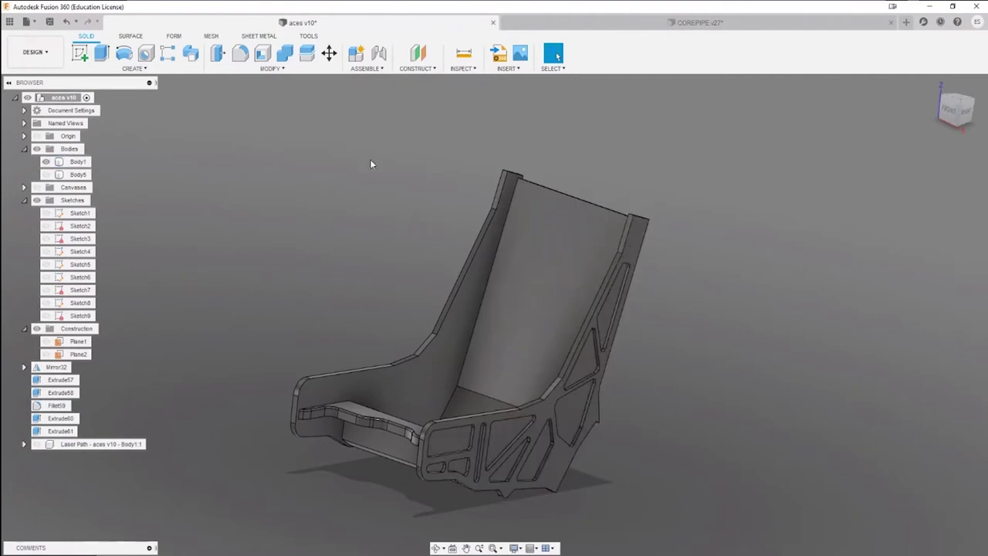
- Examine the seat's ribbed side panel and backrest, and leave nothing selected
middle_click_drag(335, 280, 321, 262)
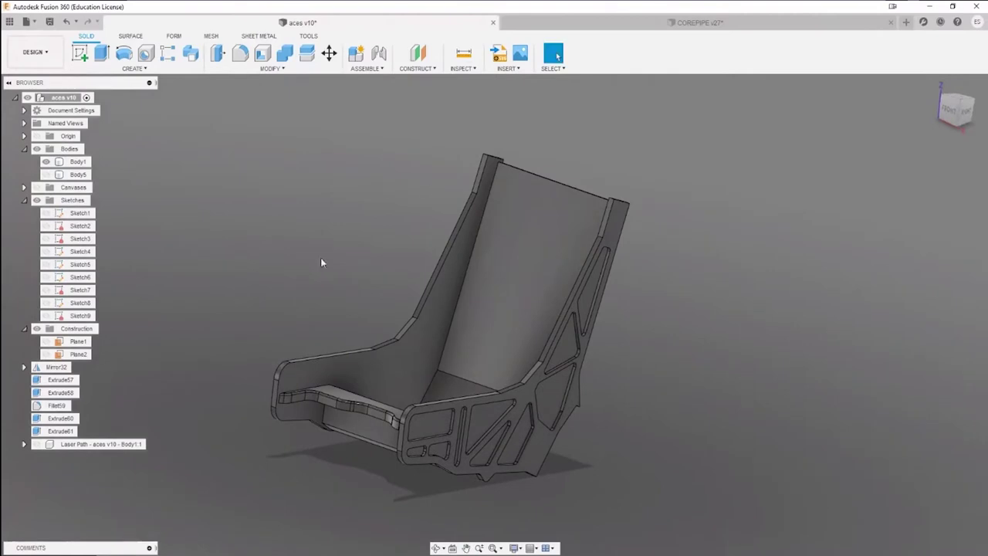
left_click(525, 475)
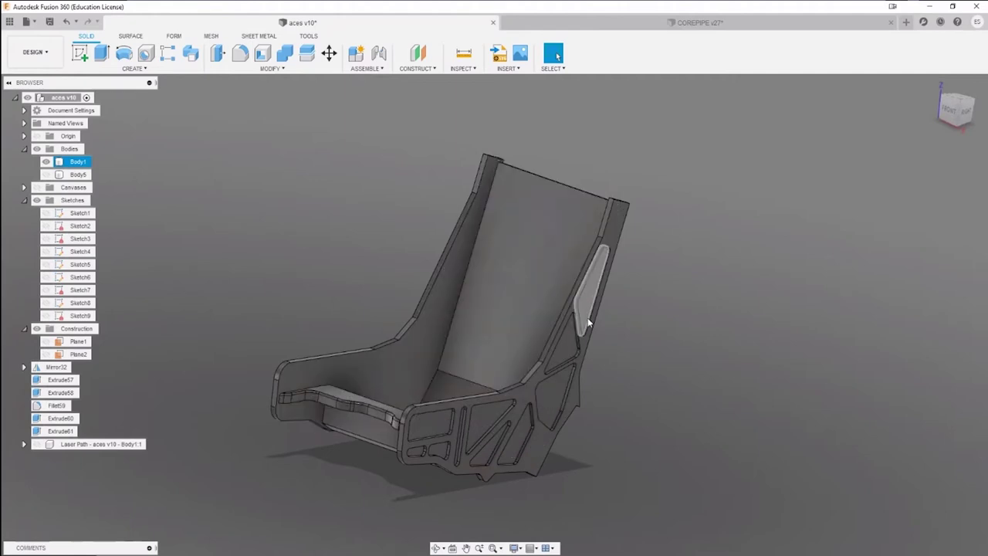
left_click(640, 350)
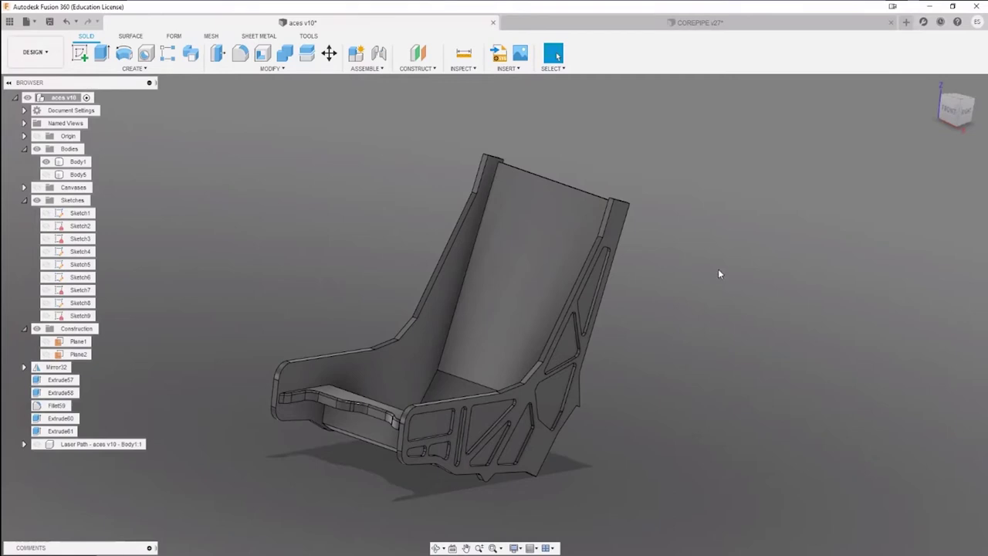
left_click(482, 330)
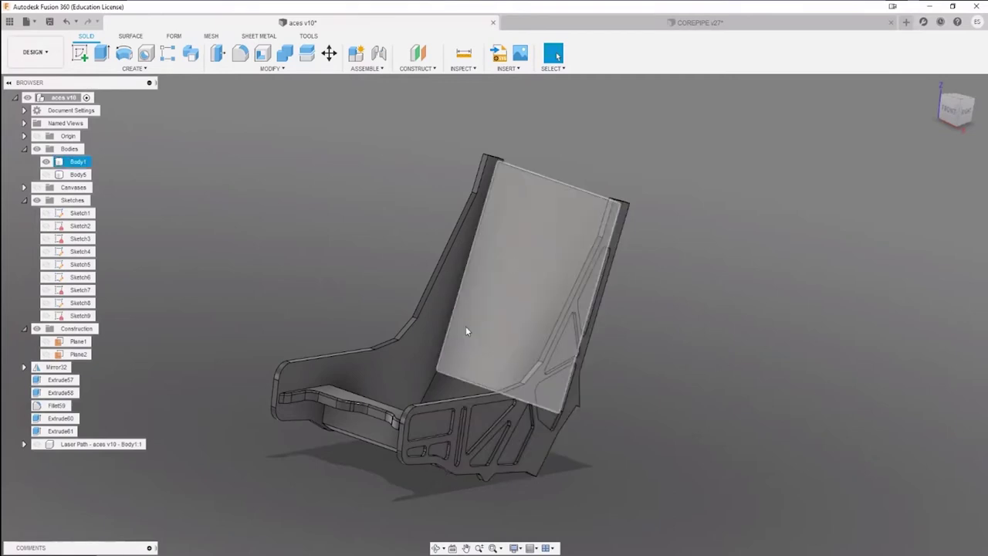
left_click(384, 312)
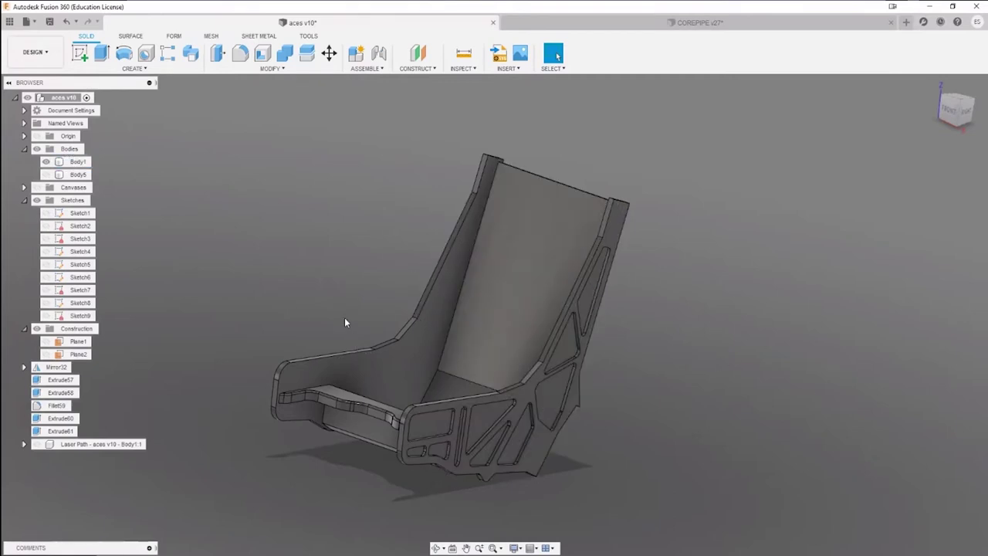
middle_click_drag(677, 238, 682, 247, "shift")
left_click(284, 52)
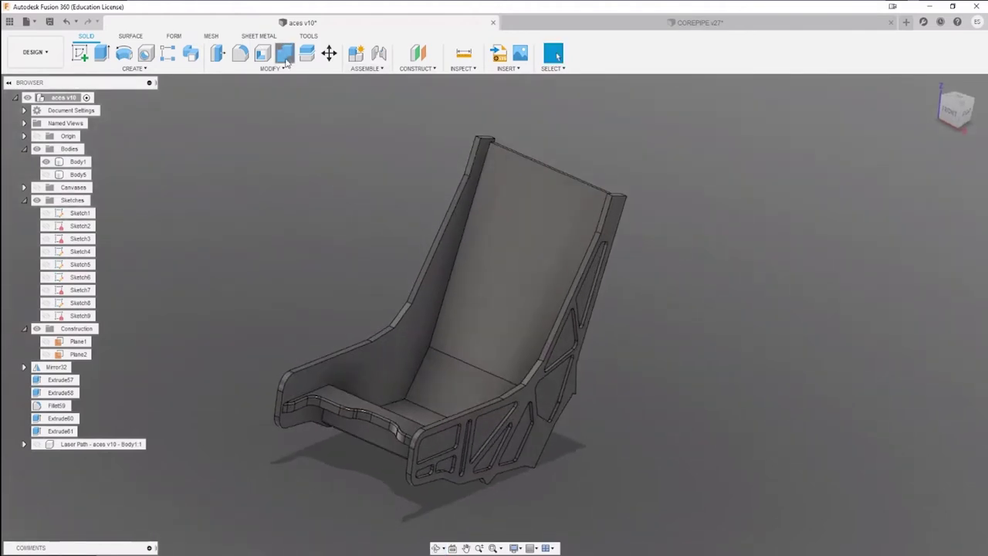
left_click(465, 262)
middle_click_drag(768, 300, 569, 313, "shift")
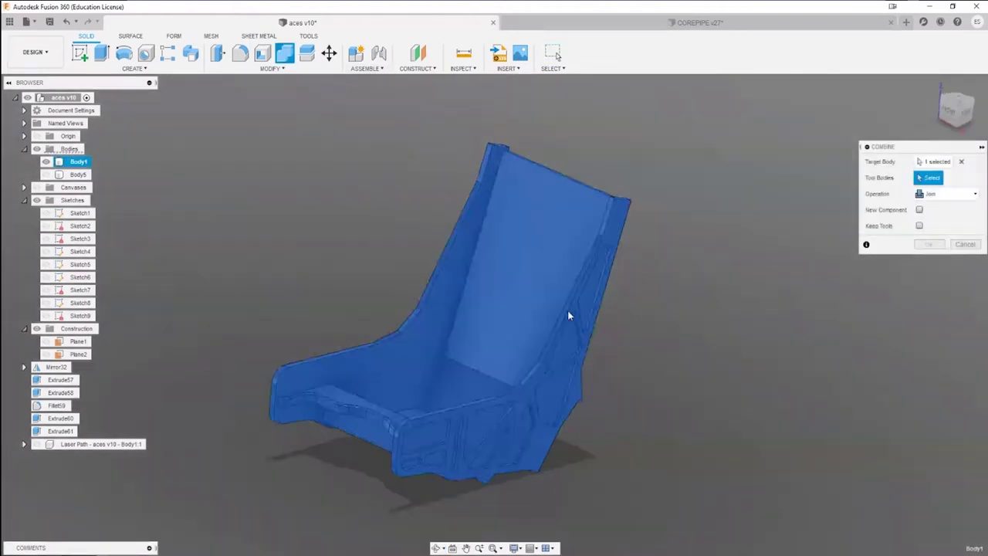
left_click(965, 245)
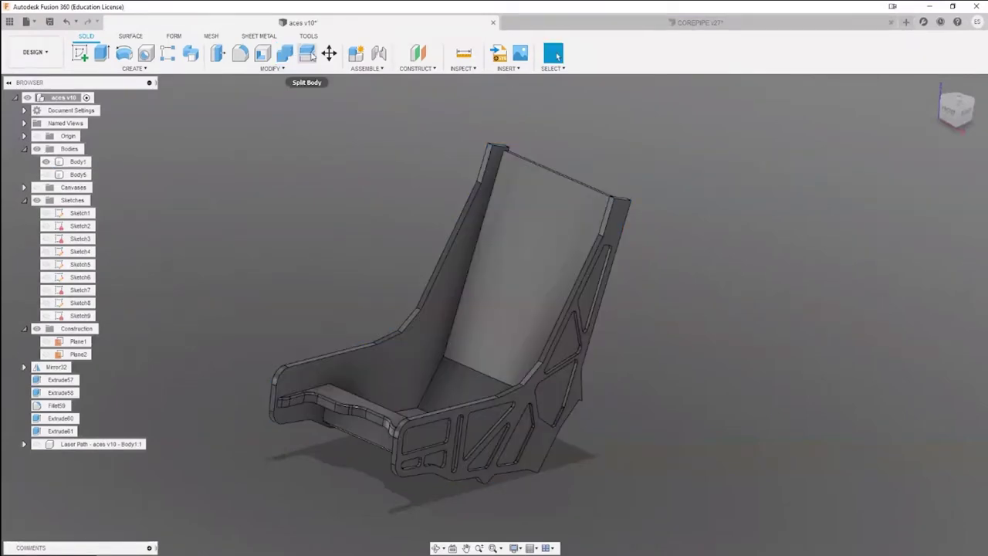
- Split the seat body with the inner faces of both side panels as extended splitting tools
left_click(306, 52)
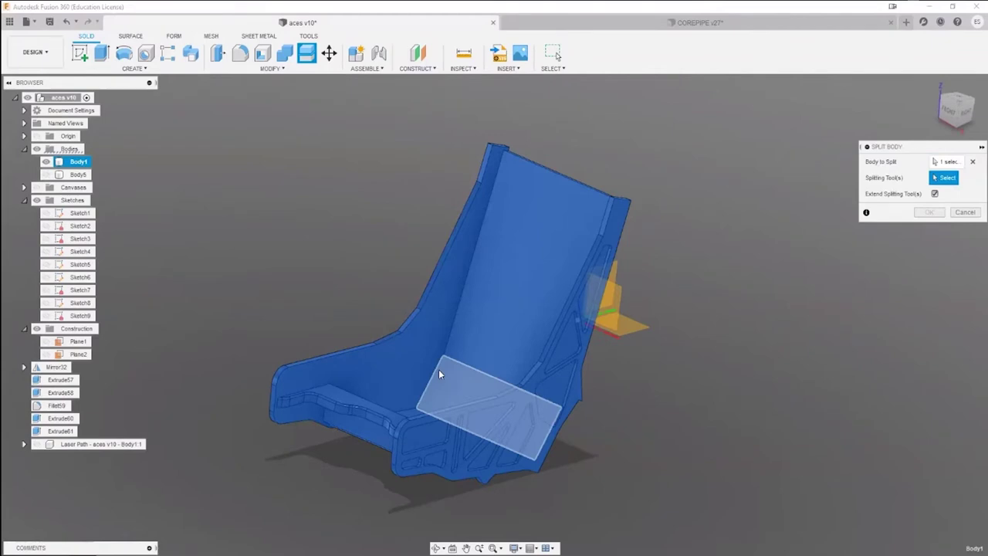
left_click(520, 265)
middle_click_drag(520, 266, 532, 286, "shift")
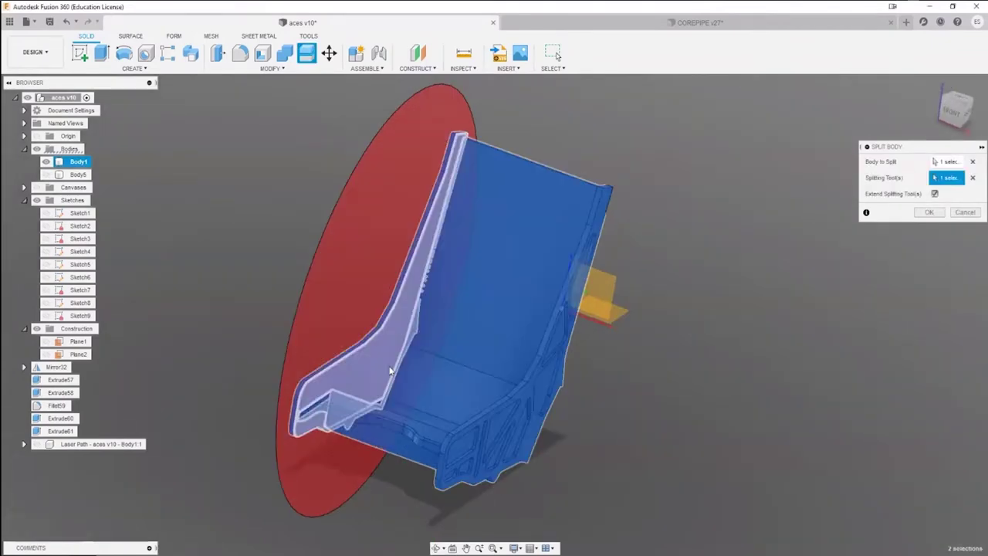
scroll(363, 380, "up", 5)
scroll(430, 309, "down", 4)
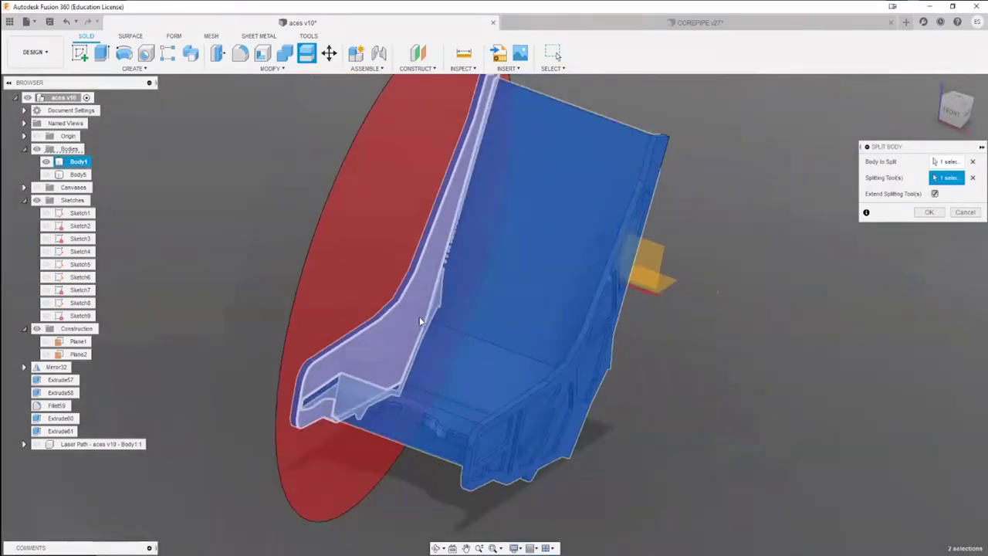
middle_click_drag(430, 308, 510, 386, "shift")
left_click(510, 386)
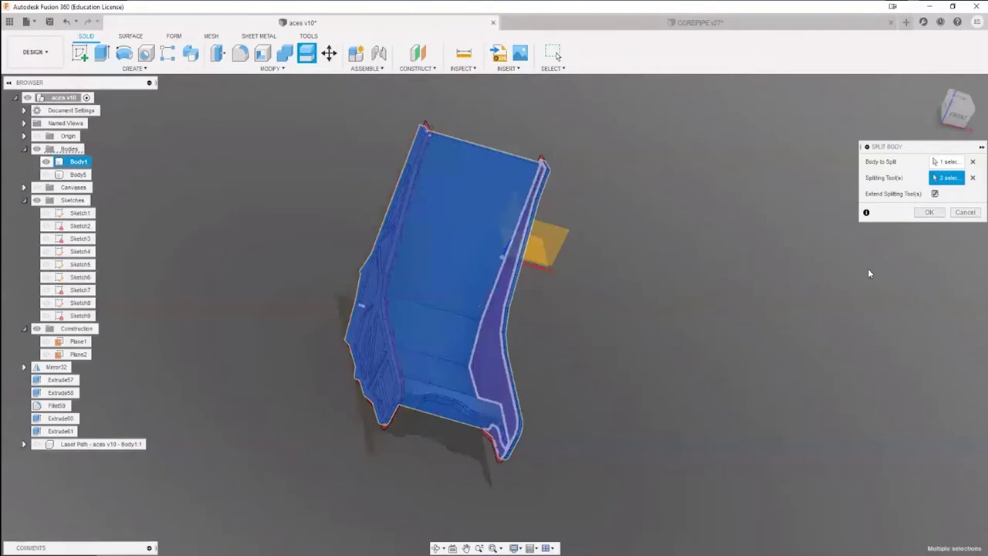
left_click(930, 211)
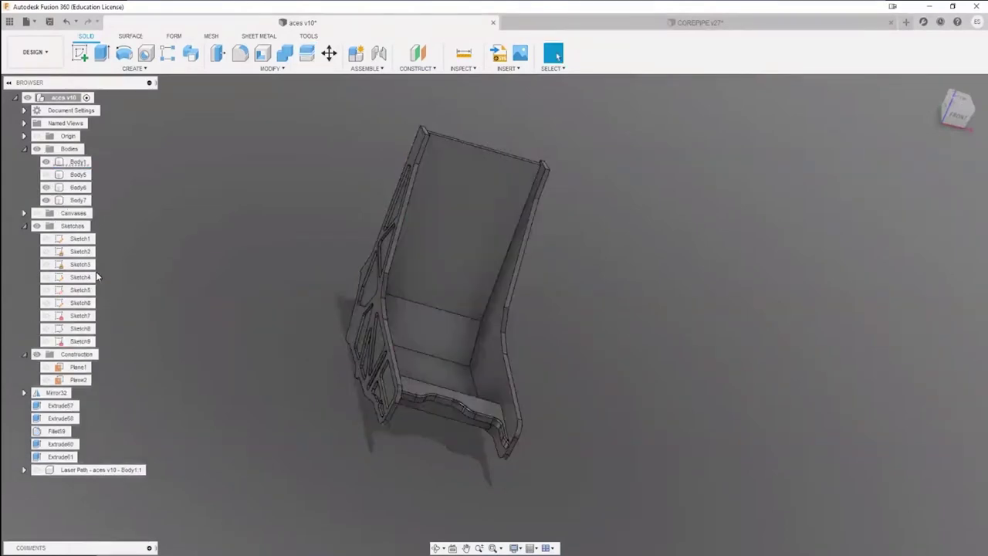
- Toggle the visibility of the two split-off side panel bodies off and on to check the separation, and review the whole seat
left_click(44, 162)
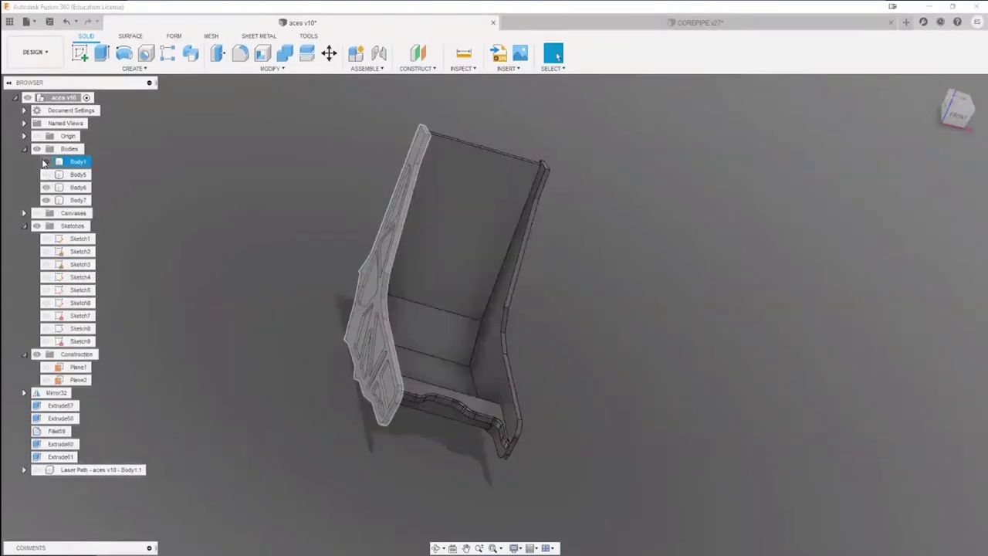
left_click(44, 163)
left_click(46, 163)
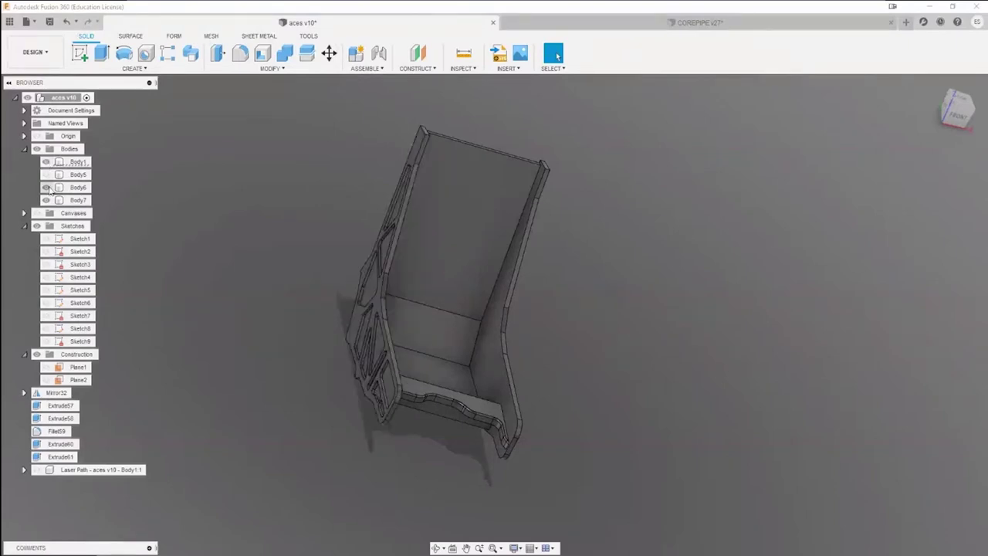
left_click(46, 188)
left_click(46, 188)
middle_click_drag(363, 278, 444, 323, "shift")
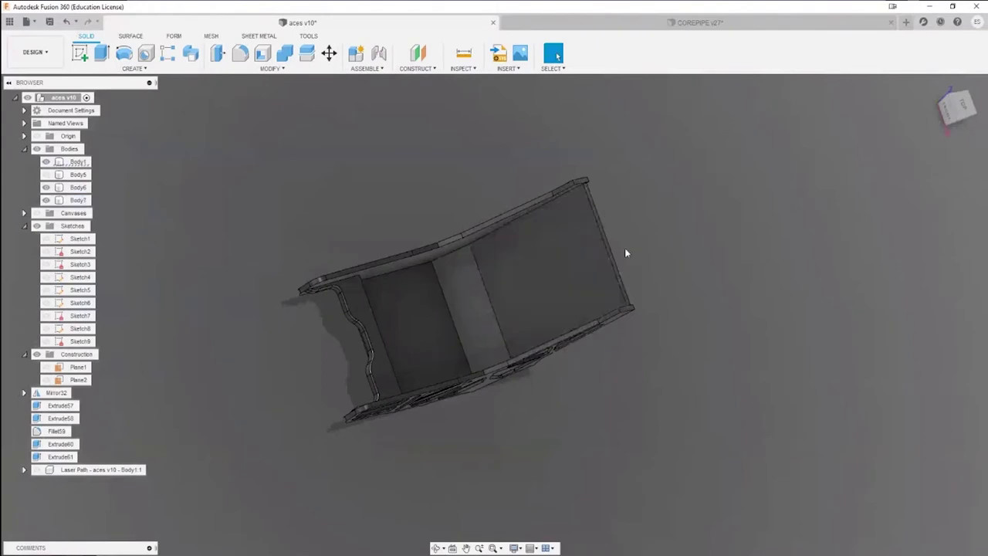
middle_click_drag(625, 248, 540, 193, "shift")
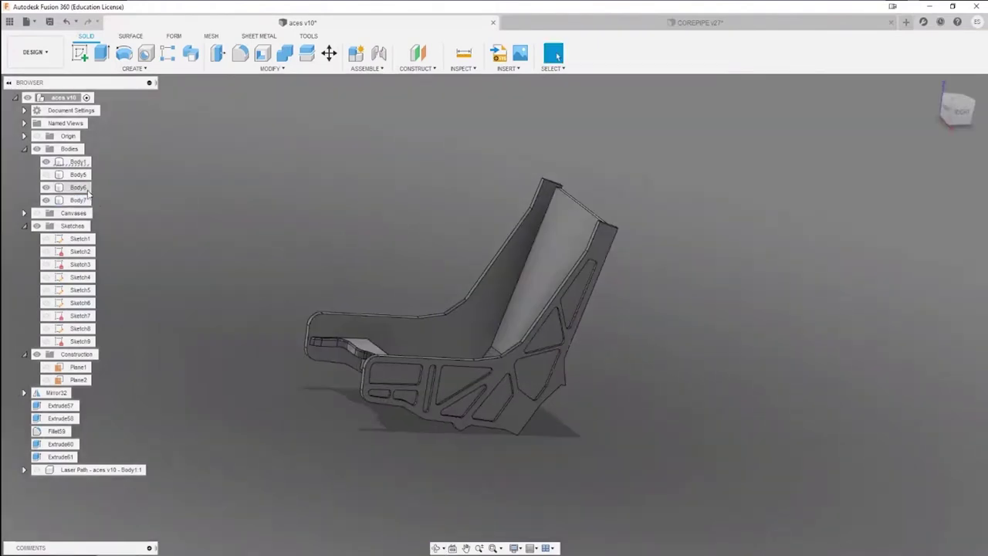
- Save Body1 as a binary STL with High refinement, named "right panel", in the Downloads folder
right_click(78, 164)
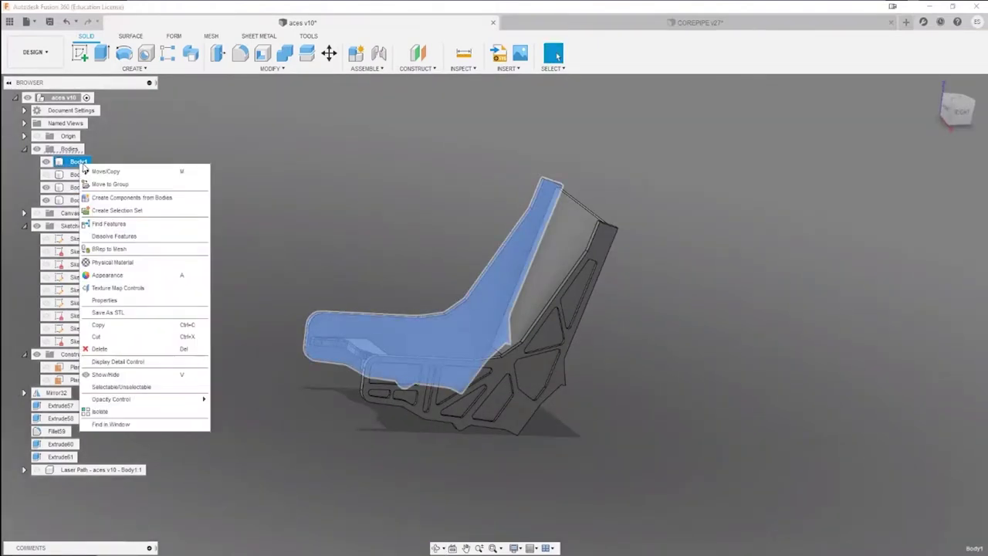
left_click(147, 313)
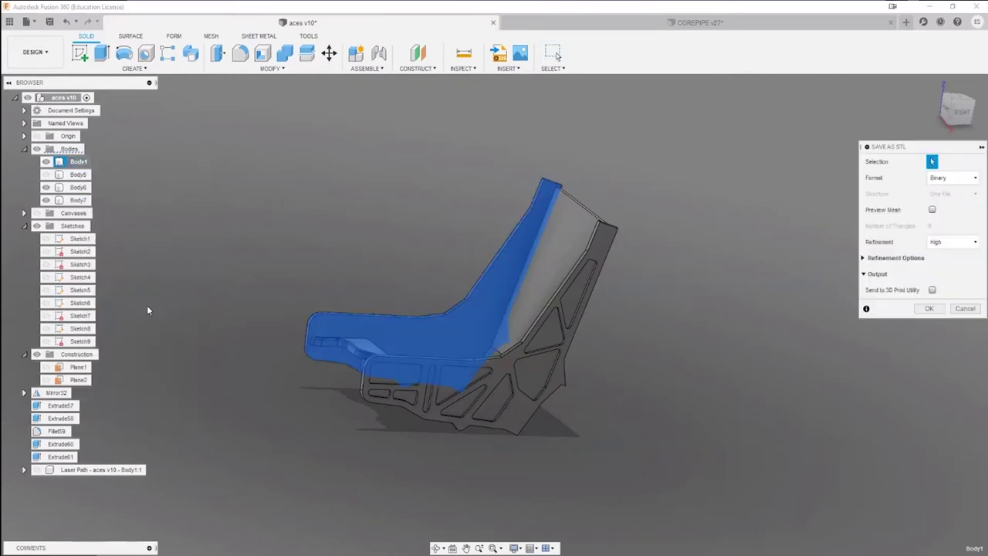
left_click(930, 309)
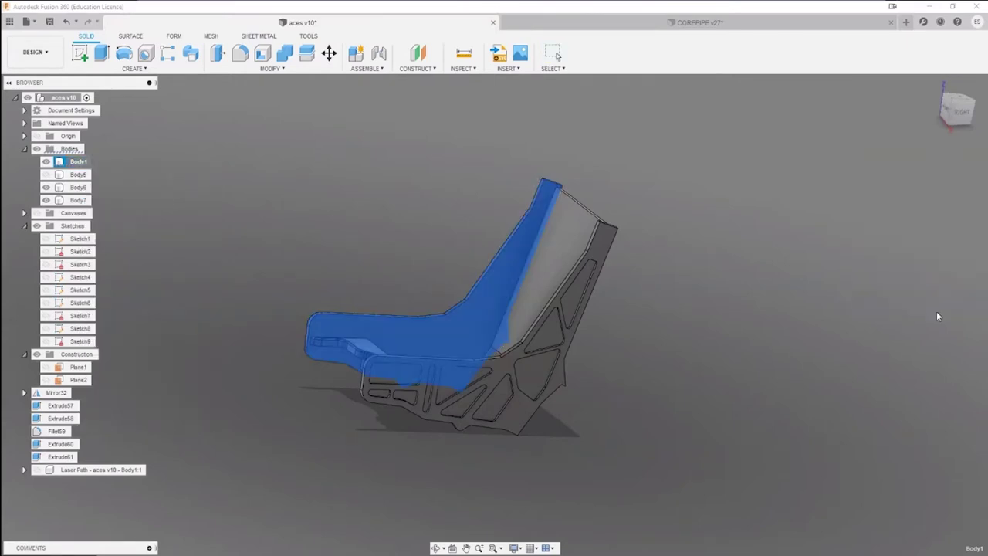
scroll(284, 188, "up", 1)
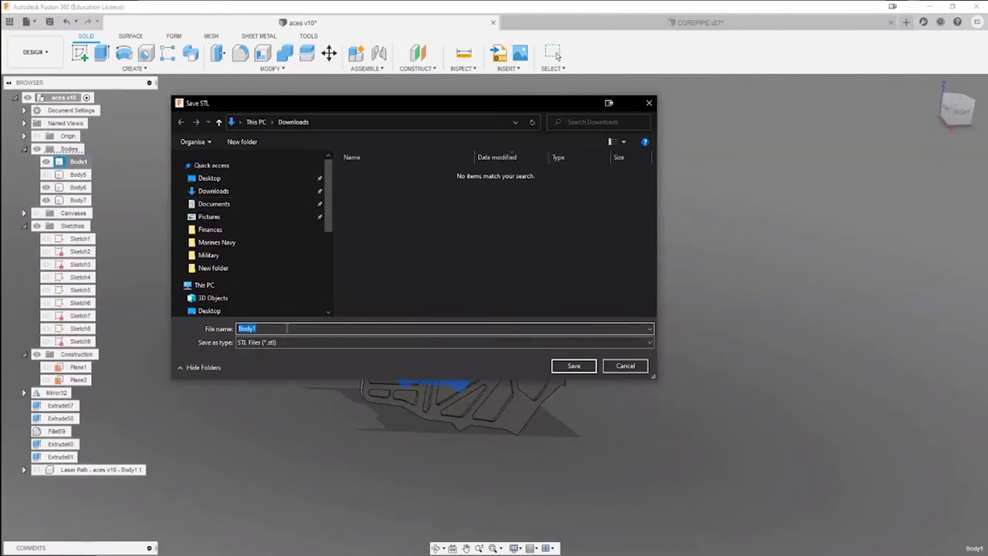
type("right panel")
key("Return")
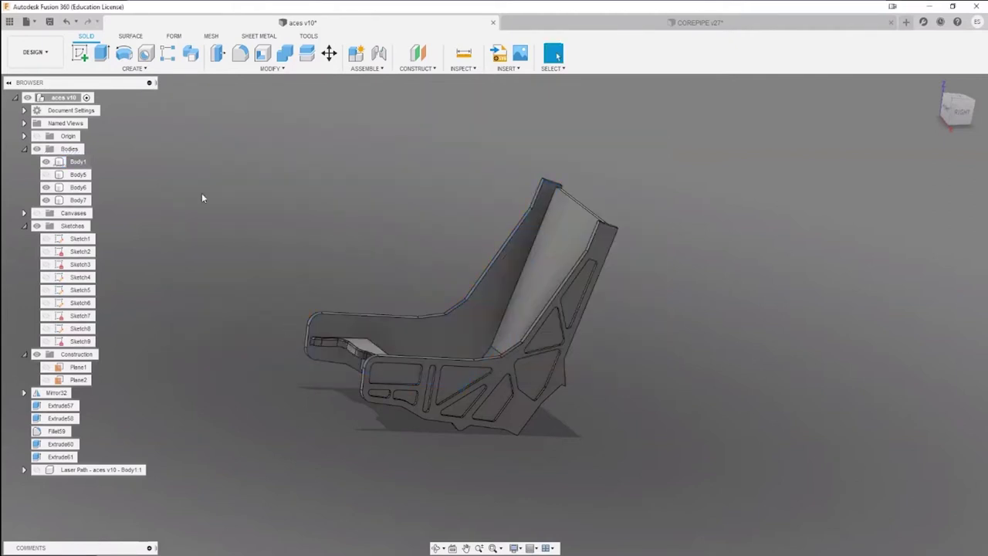
- Save Body6 as the STL file "left panel" and Body7 as the STL file "backrest" in Downloads
left_click(68, 189)
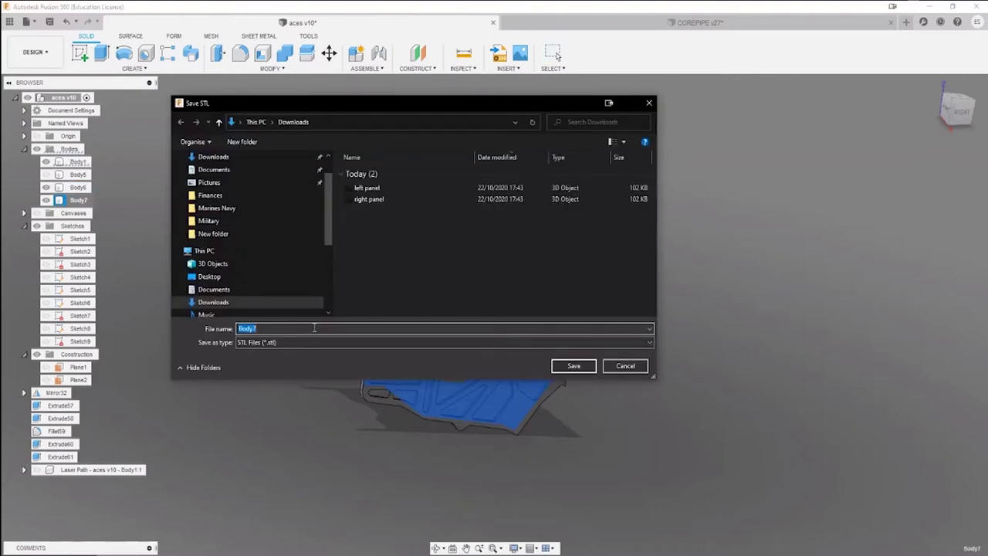
type("backrest")
key("Return")
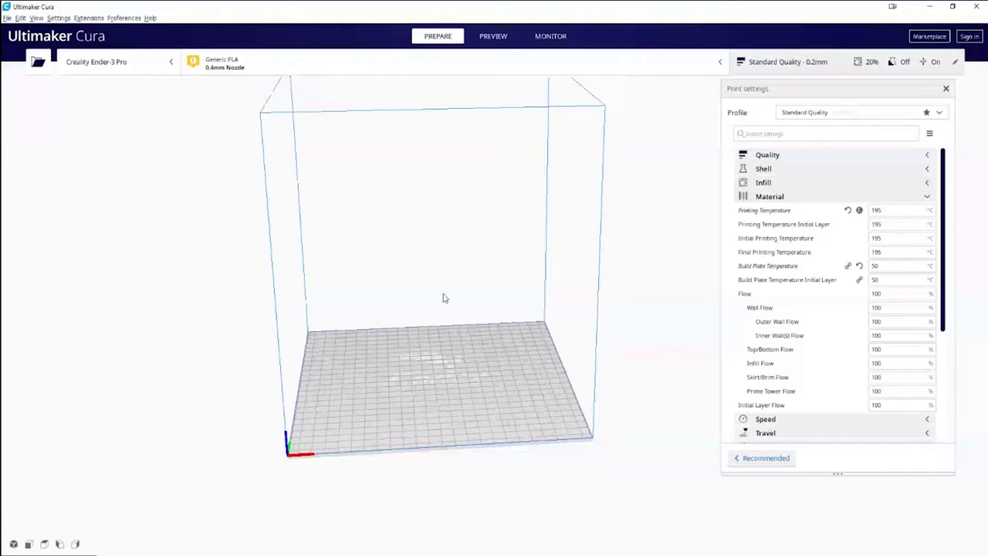
- Switch to Ultimaker Cura and import the exported backrest and side panel STL files onto the build plate
right_click_drag(444, 298, 487, 261)
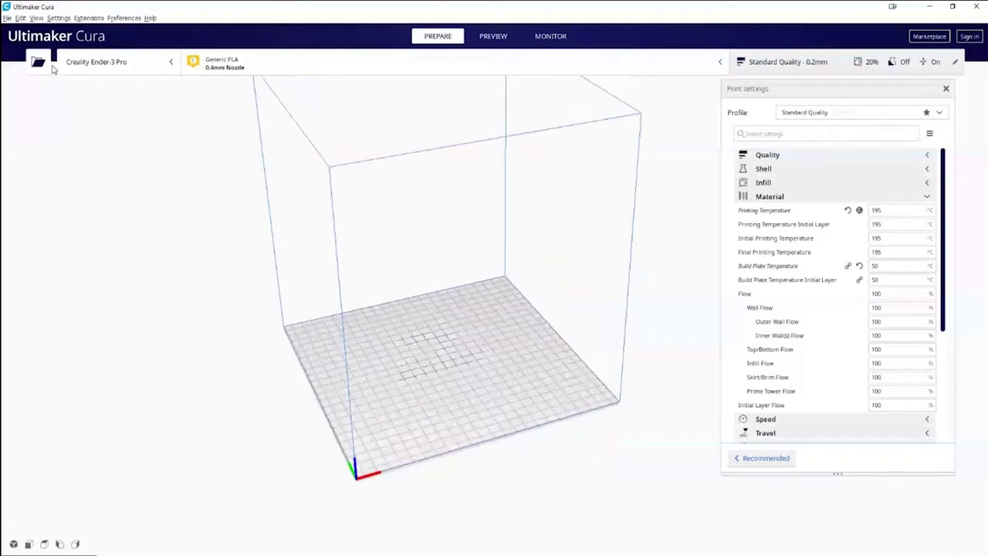
left_click(41, 66)
left_click(38, 63)
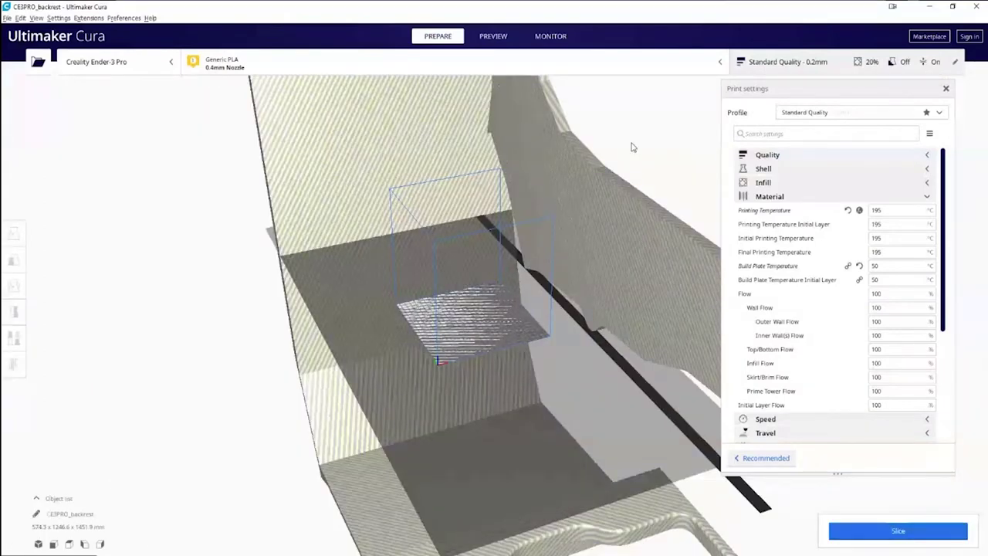
scroll(235, 274, "up", 2)
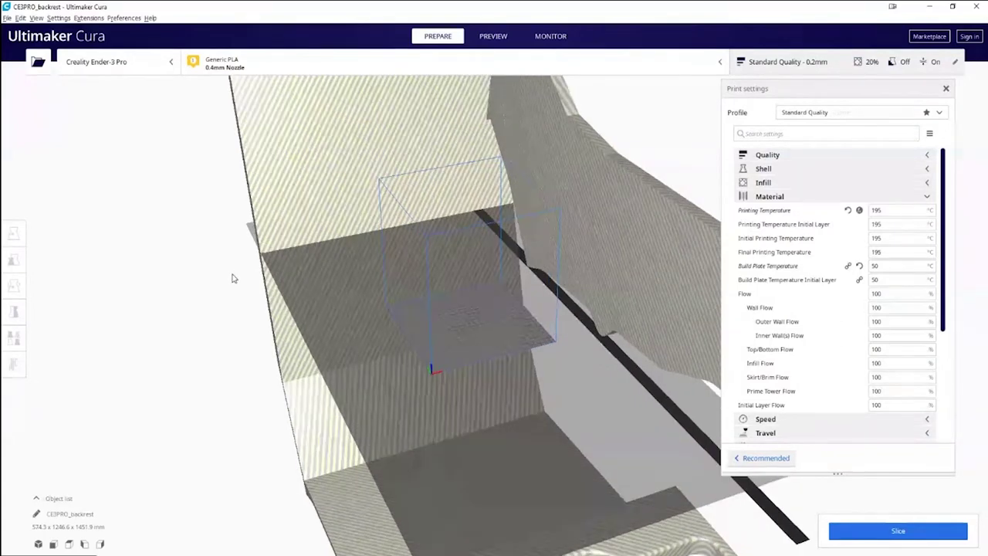
- Select the backrest together with one side panel and scale both uniformly to 10%
left_click(605, 196)
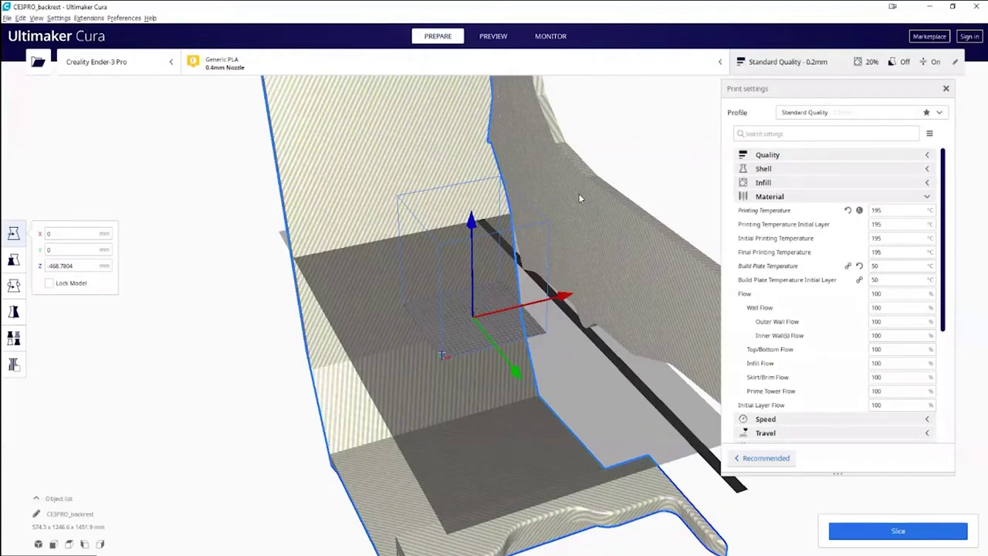
left_click(578, 193, "ctrl")
left_click(14, 259)
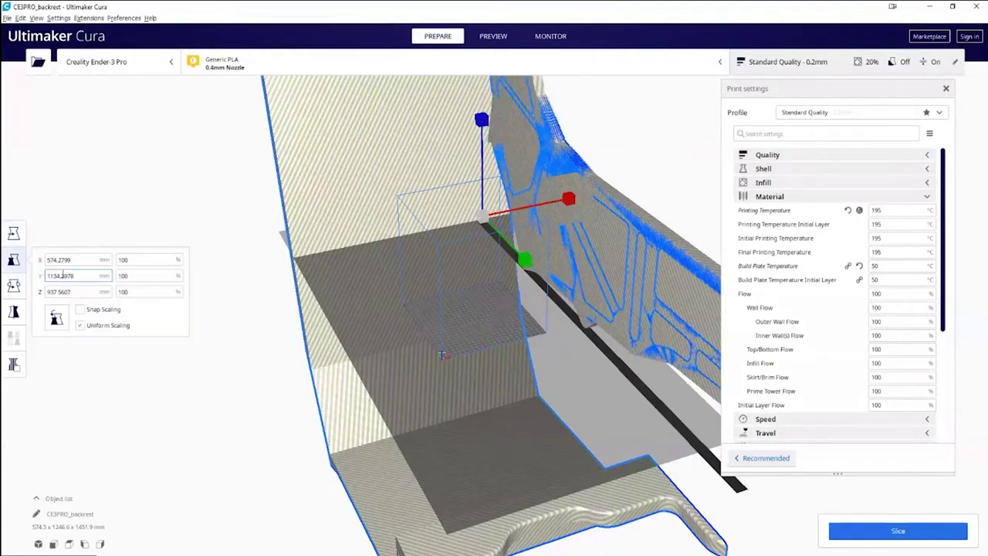
left_click_drag(128, 259, 106, 259)
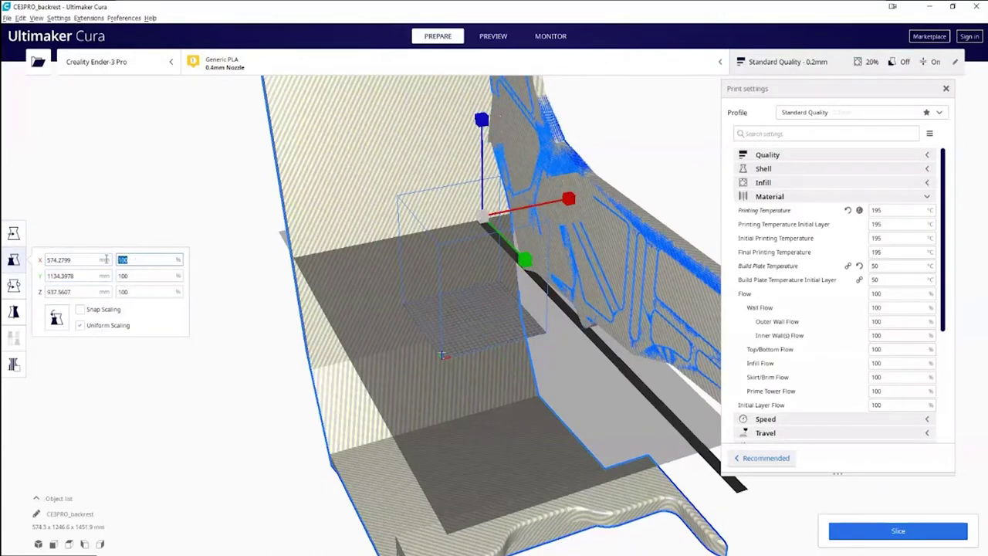
type("10")
key("Return")
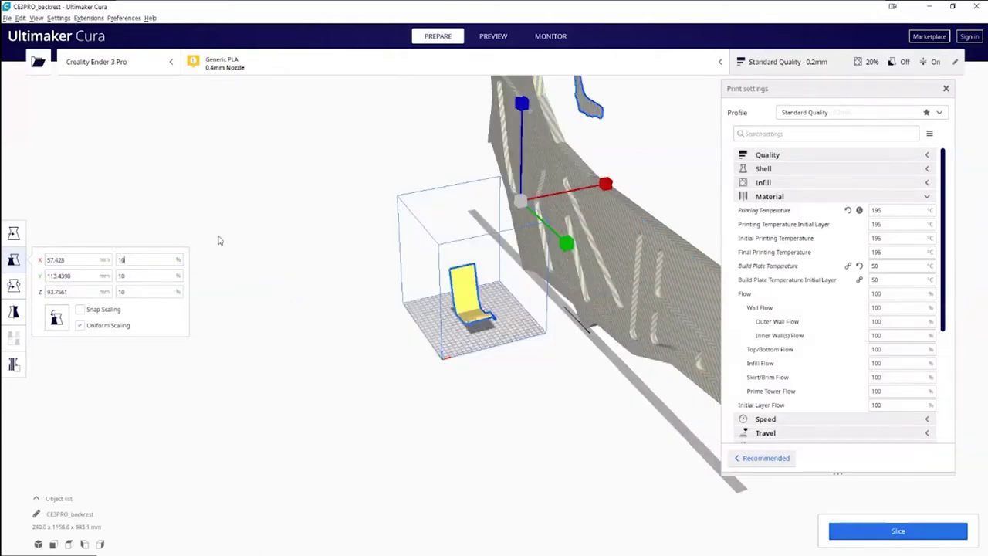
- Scale the remaining full-size side panel uniformly to 10%
left_click(663, 250)
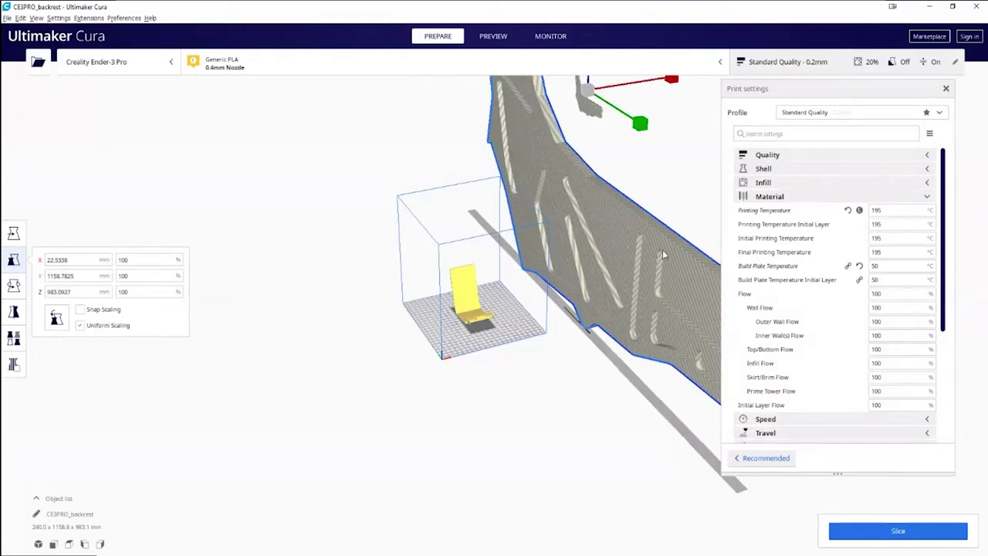
double_click(148, 259)
type("10")
key("Return")
- Move the scaled side panel floating outside the build volume down onto the plate beside the backrest, and deselect it
left_click(641, 209)
left_click(593, 110)
left_click(585, 128)
left_click(589, 108)
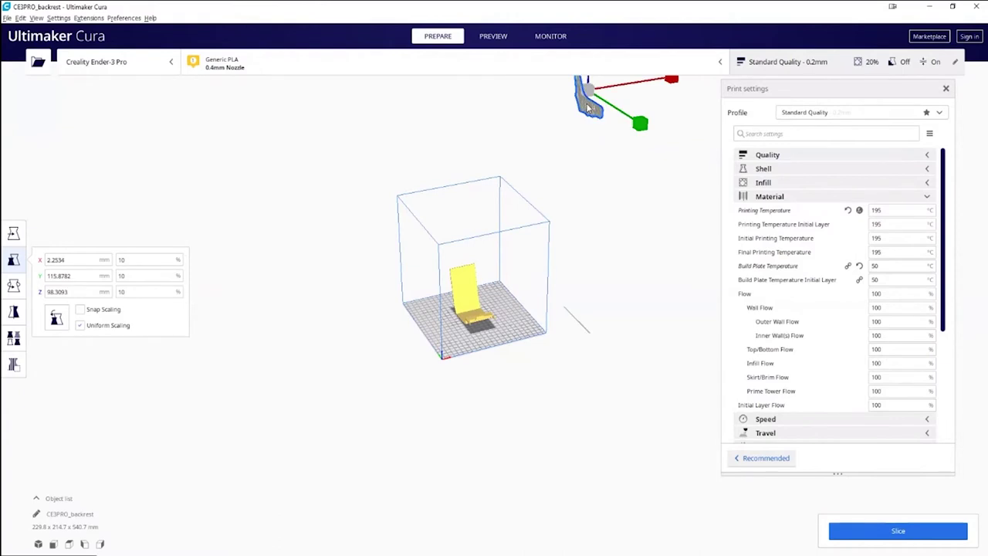
left_click(14, 235)
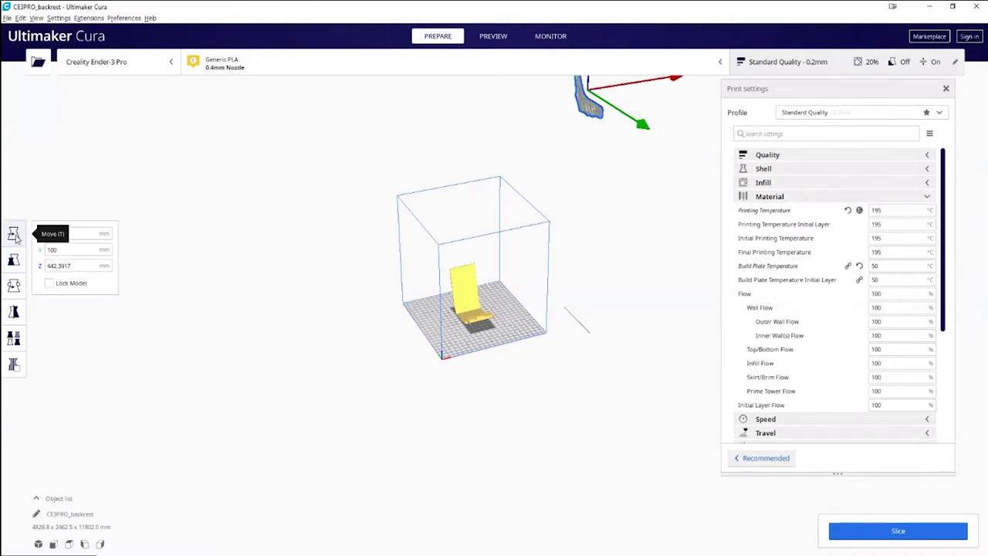
left_click_drag(590, 83, 602, 296)
left_click_drag(663, 271, 428, 259)
left_click(604, 346)
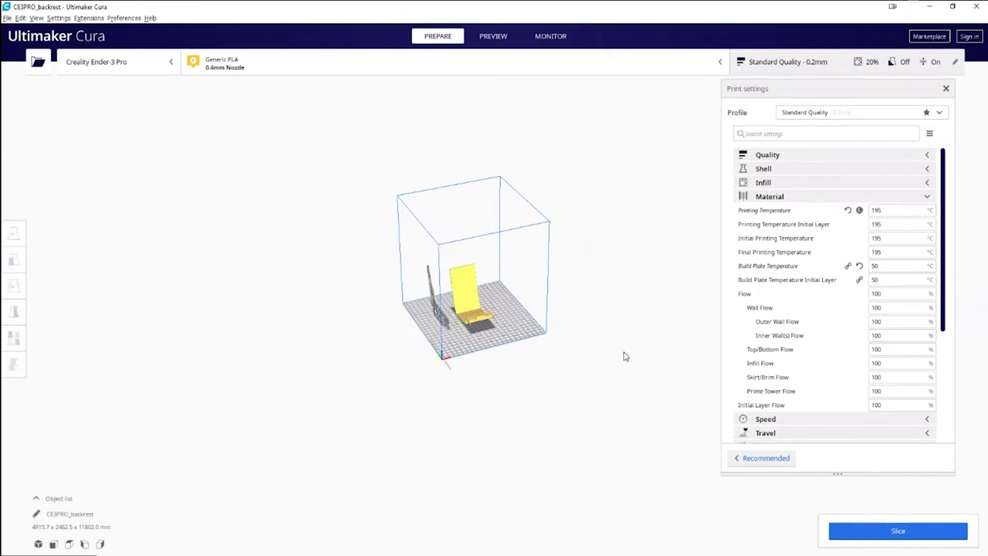
- Move the scaled side panel along X toward the backrest, to about X -69 mm
scroll(601, 384, "up", 3)
scroll(601, 381, "down", 2)
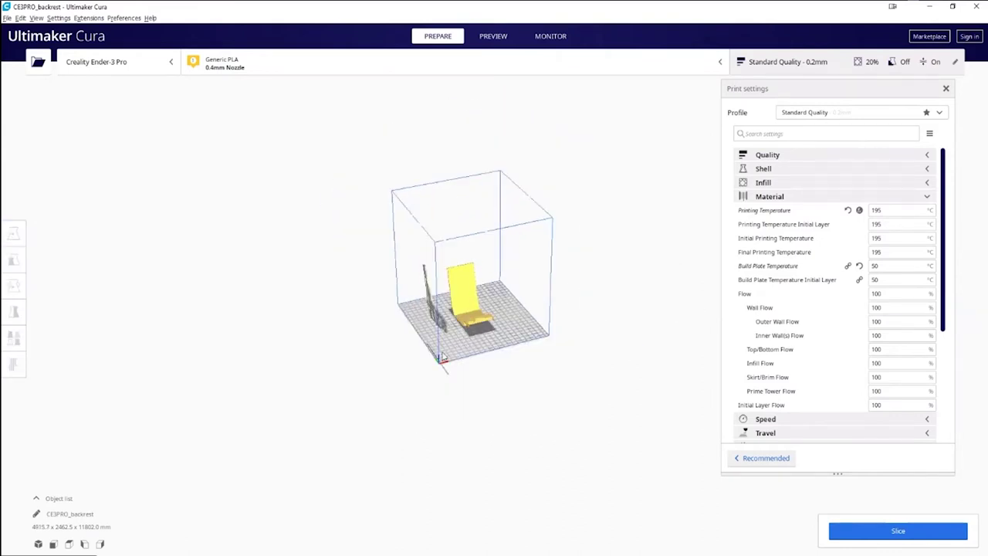
scroll(452, 335, "up", 4)
scroll(452, 336, "up", 5)
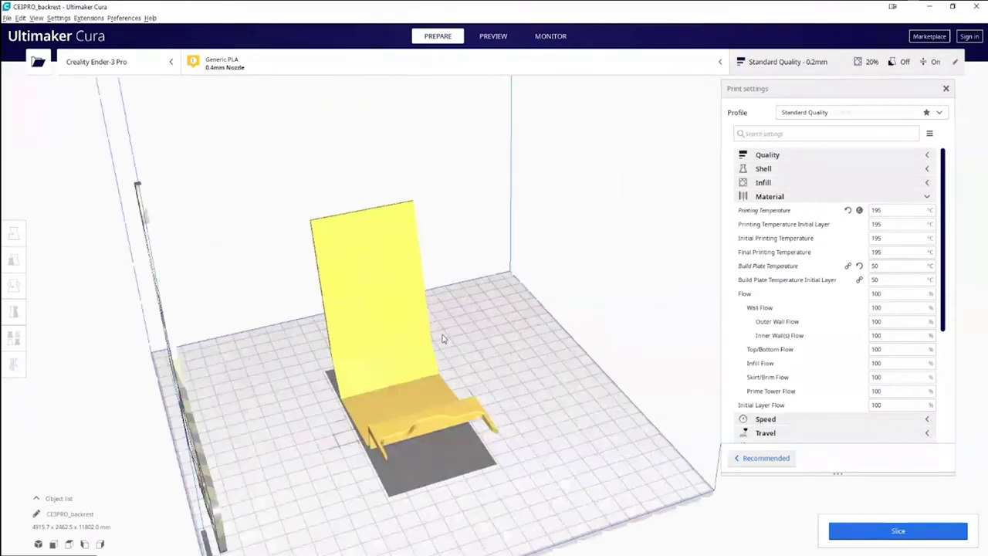
scroll(488, 380, "down", 4)
middle_click_drag(425, 377, 738, 304)
right_click_drag(562, 369, 529, 359)
left_click(338, 294)
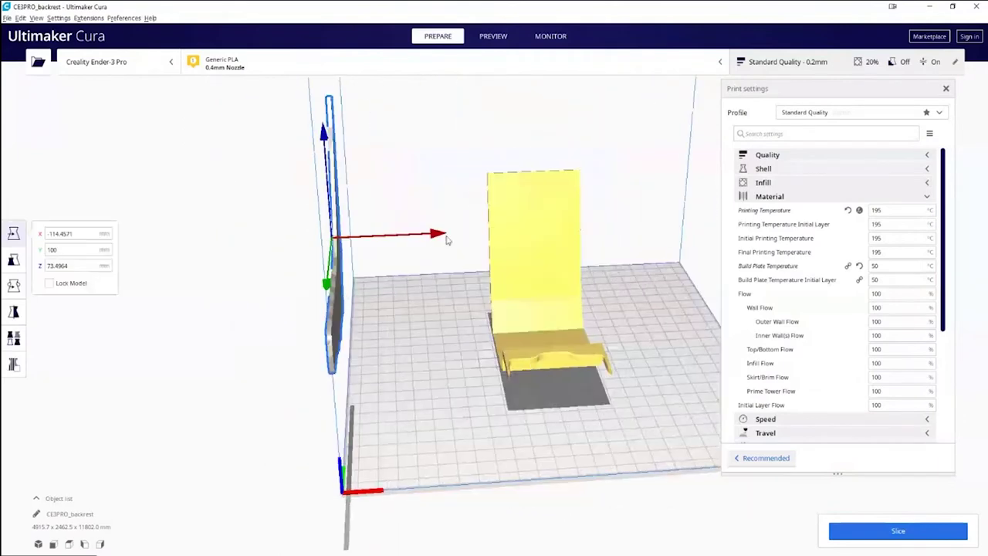
left_click_drag(446, 235, 546, 233)
left_click(380, 340)
- Bring the side panel fully inside the build volume and onto the plate beside the backrest, and deselect it
right_click_drag(390, 383, 627, 289)
left_click(620, 242)
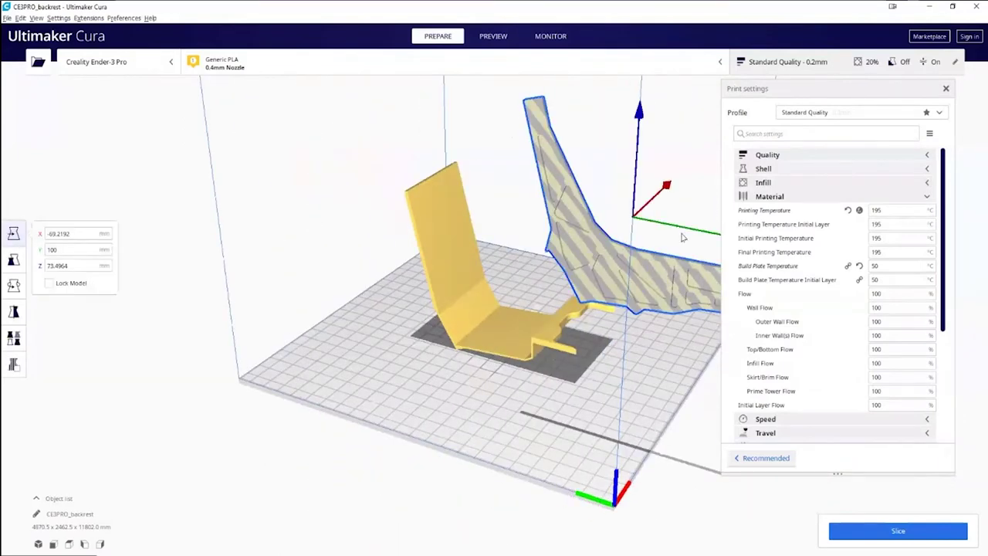
right_click_drag(697, 234, 535, 212)
left_click_drag(536, 213, 538, 388)
left_click(590, 410)
right_click_drag(589, 410, 482, 463)
scroll(493, 454, "up", 3)
scroll(494, 455, "down", 5)
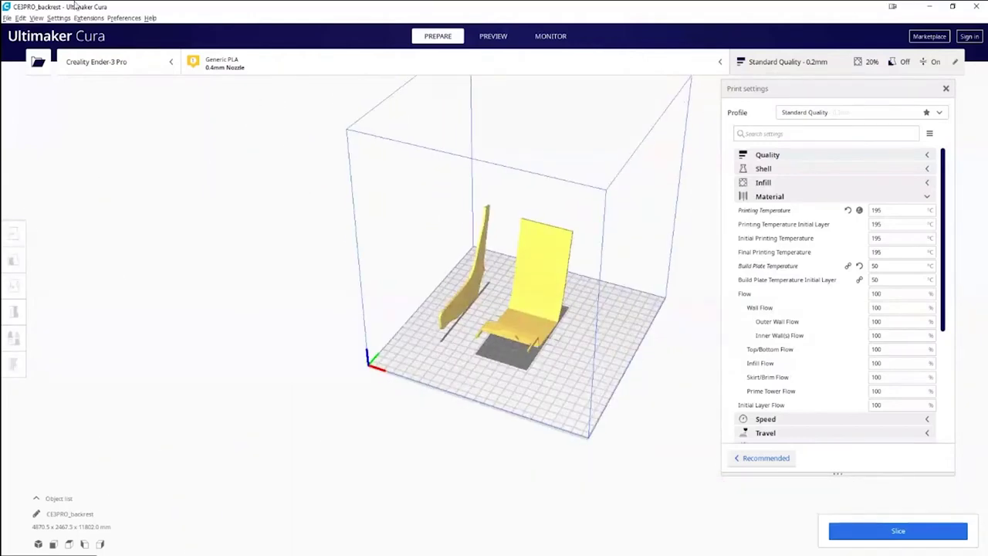
- Import the "left panel" STL file and scale it uniformly to 10%
left_click(38, 61)
left_click(209, 117)
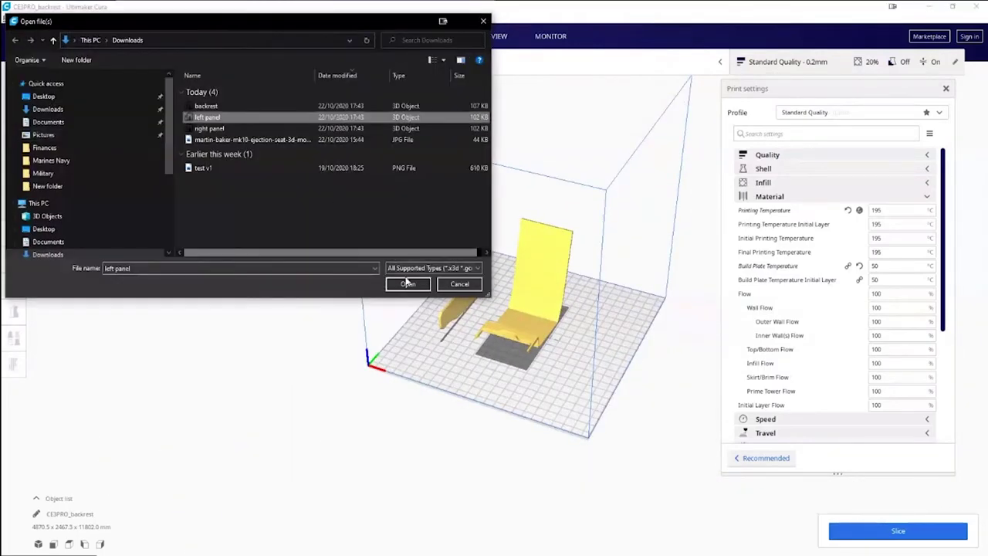
left_click(409, 283)
left_click(603, 383)
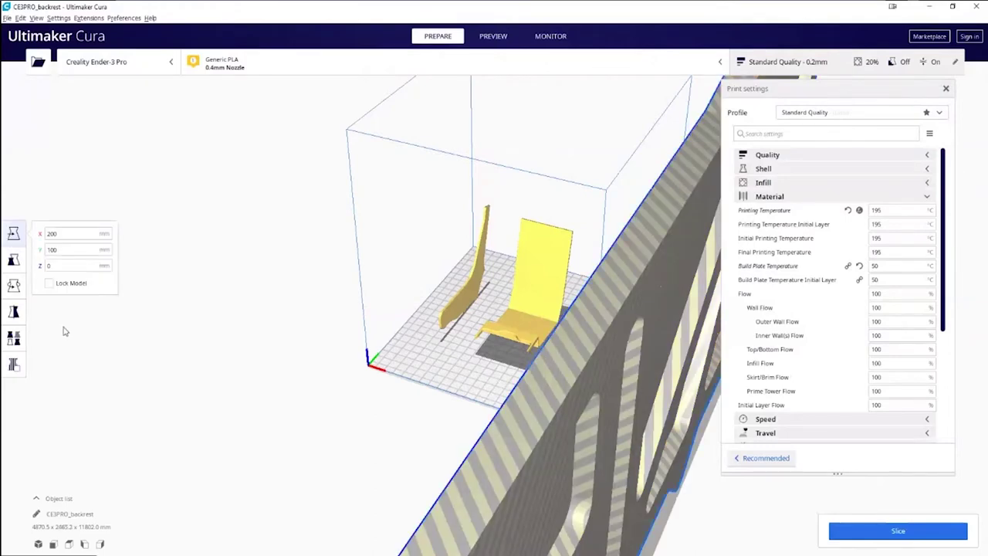
key("s")
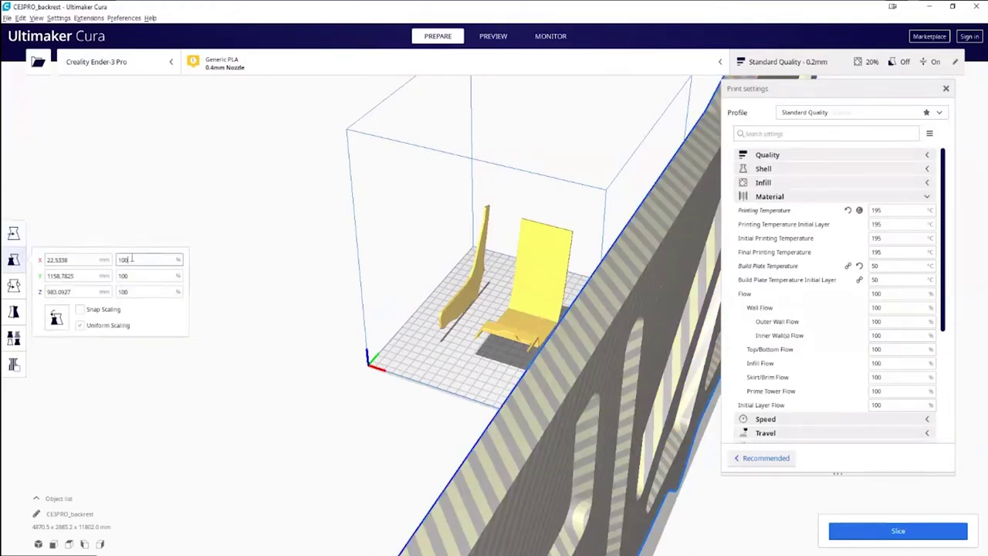
key("Return")
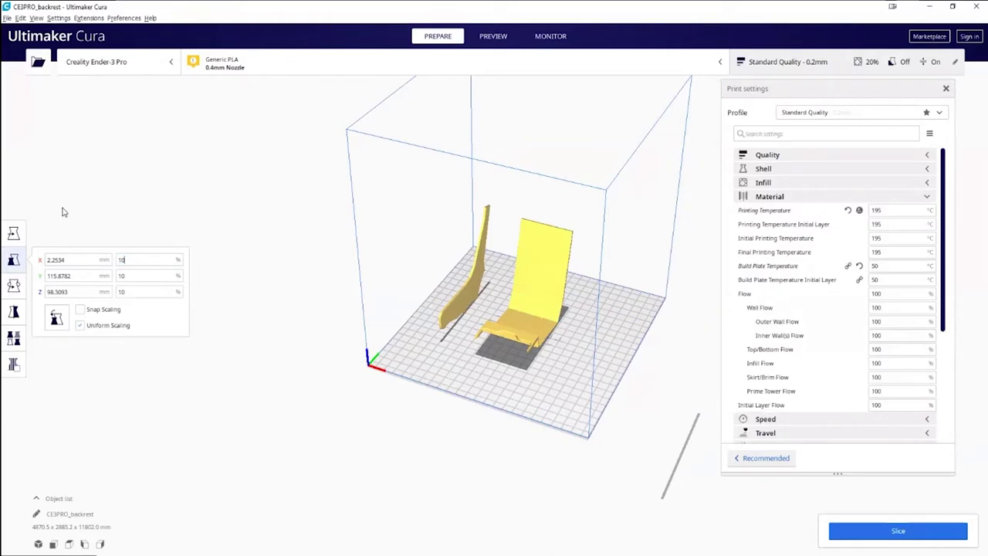
- Move the scaled left panel from outside the build volume onto the plate by the backrest, about X 24.5, Y -7.8, Z 0 mm
right_click_drag(610, 395, 693, 424)
scroll(624, 391, "up", 2)
scroll(640, 352, "down", 5)
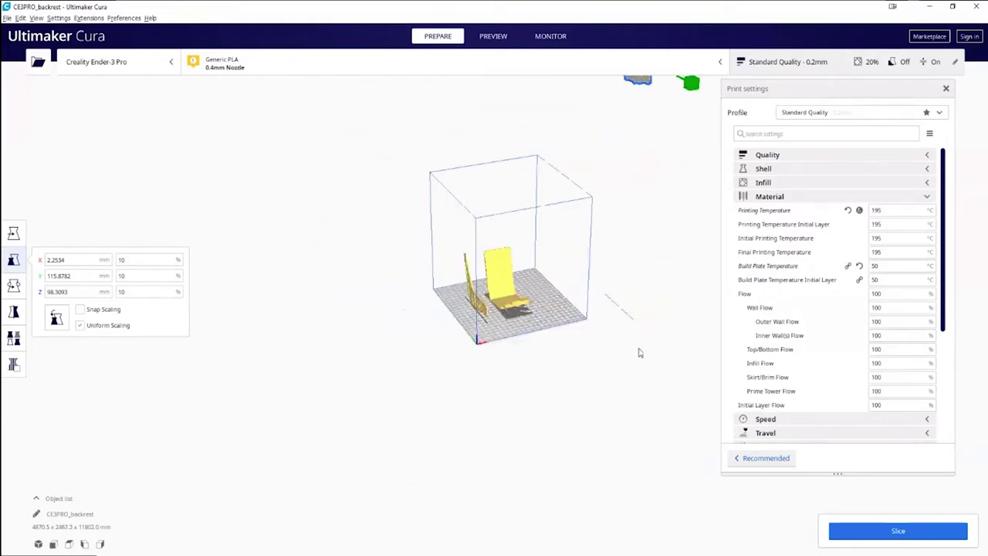
key("t")
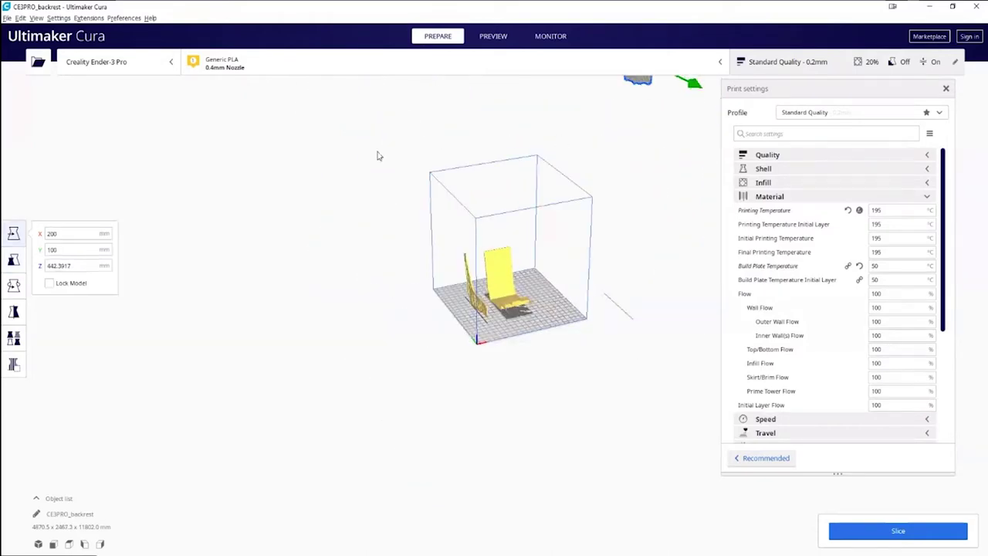
left_click_drag(691, 83, 554, 423)
left_click_drag(576, 545, 622, 239)
right_click_drag(527, 324, 663, 308)
left_click_drag(629, 244, 518, 270)
- Arrange all models automatically on the build plate and clear the selection
right_click(498, 305)
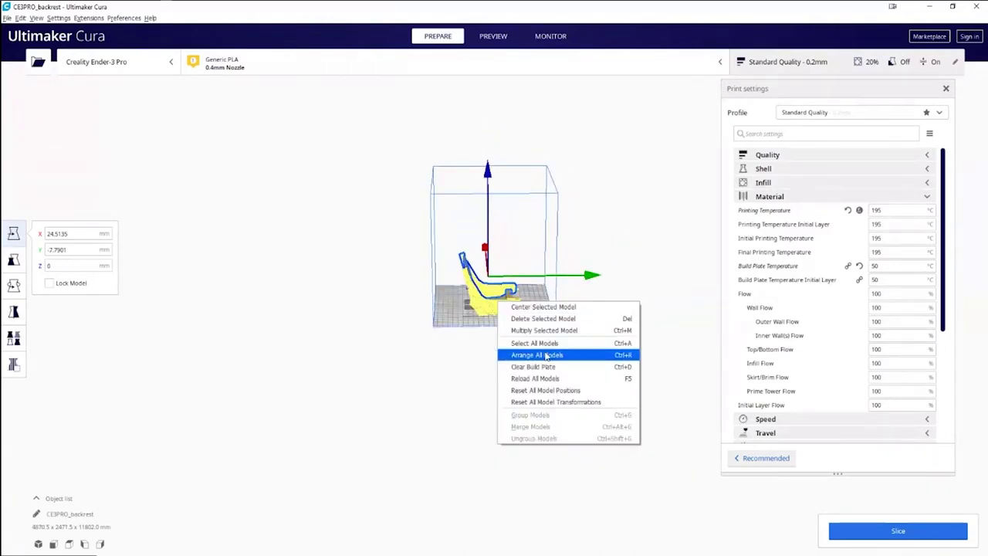
left_click(546, 355)
right_click_drag(583, 355, 334, 344)
left_click(334, 344)
scroll(516, 307, "up", 10)
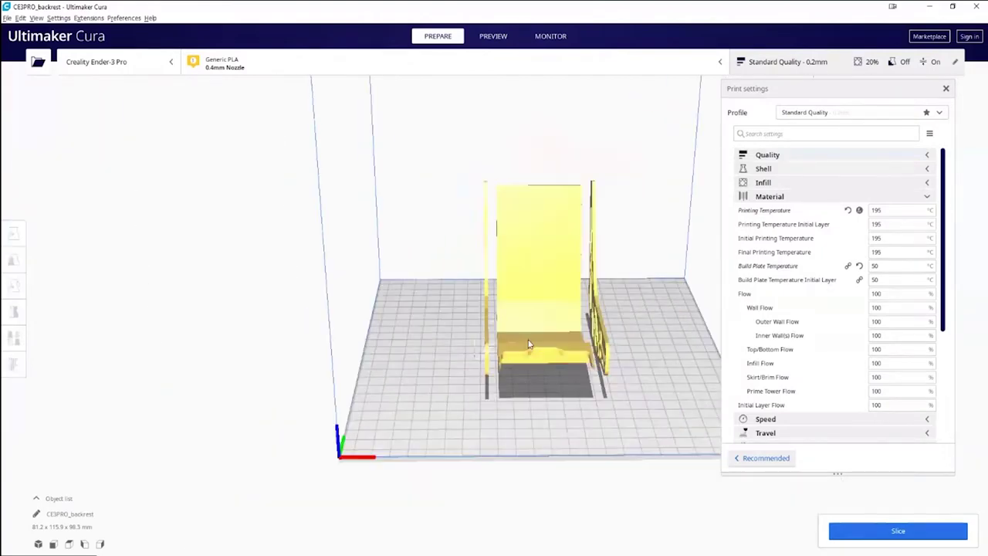
- Swap the two side panels to opposite sides of the backrest, leaving a gap on each side, and deselect them
right_click_drag(540, 340, 561, 347)
left_click(493, 370)
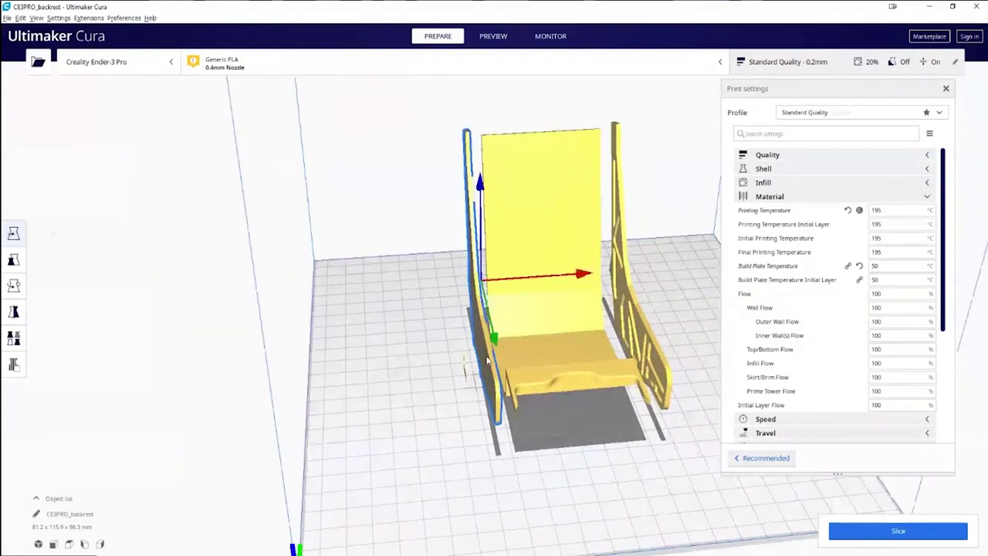
left_click_drag(584, 276, 685, 267)
key("ctrl+z")
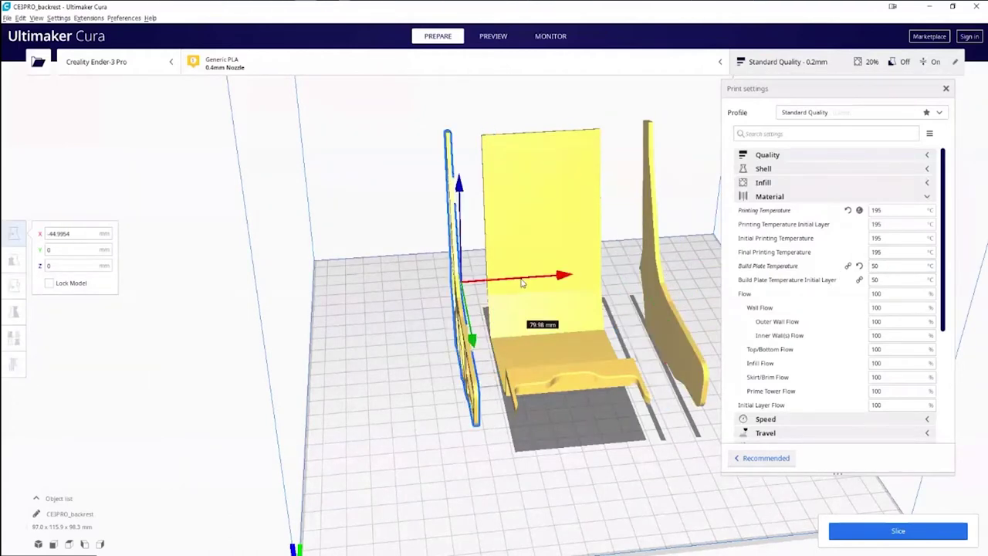
left_click(611, 481)
middle_click_drag(641, 451, 535, 434)
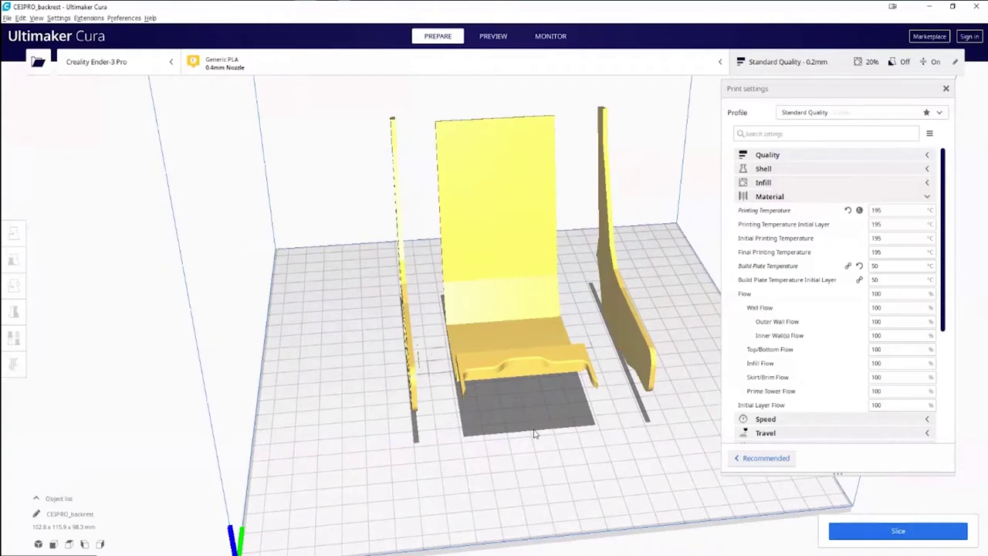
- Compare the panel layout with the assembled seat in Fusion 360, viewing it from the front, and return to Cura
right_click_drag(535, 434, 441, 390)
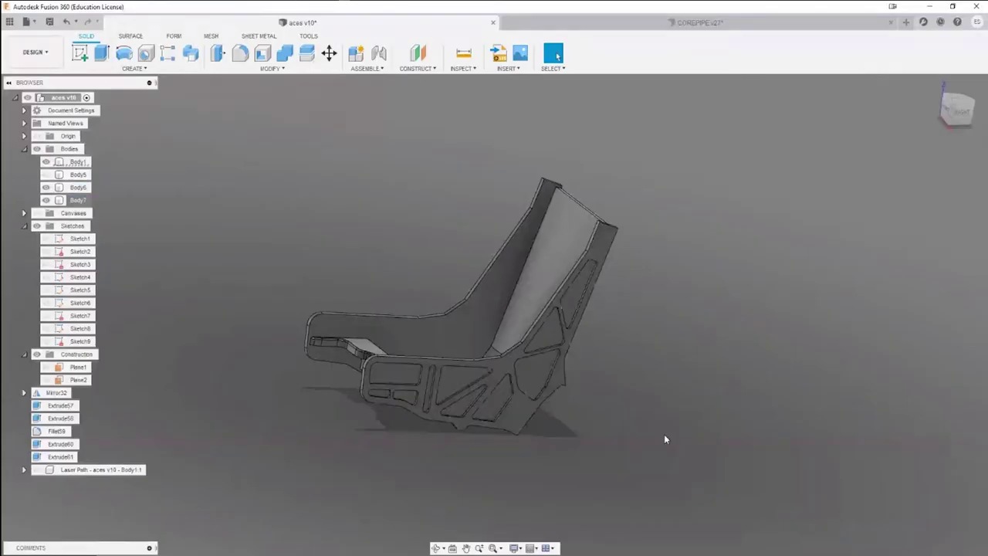
middle_click_drag(664, 438, 664, 363, "shift")
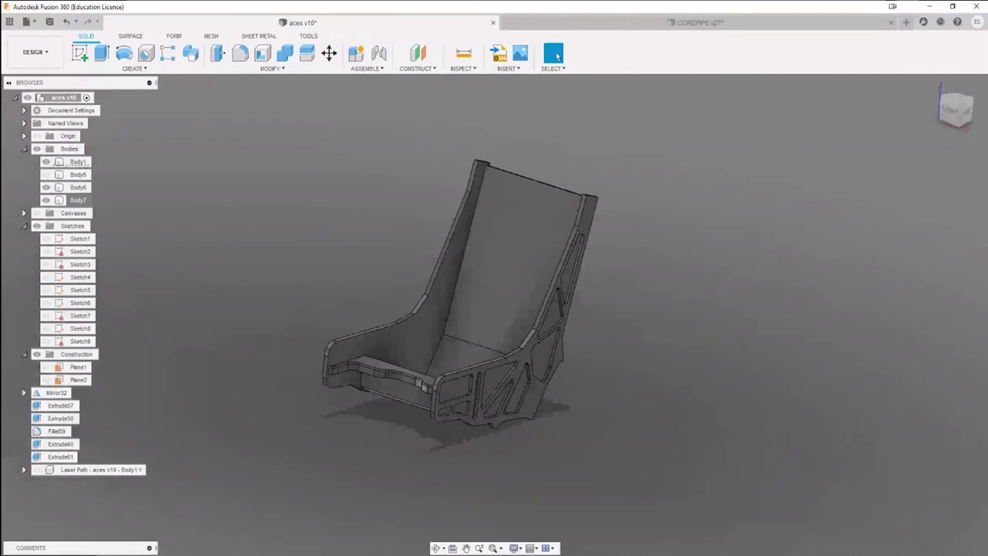
key("alt+Tab")
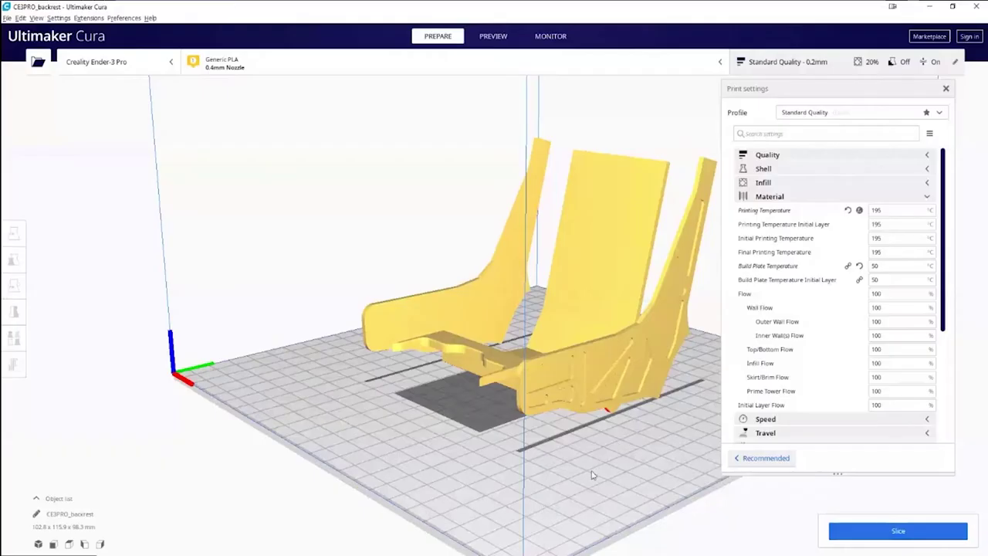
- Examine the undersides of the backrest and side panels for red-marked overhangs, and check the small piece near the side panel
right_click_drag(601, 465, 515, 307)
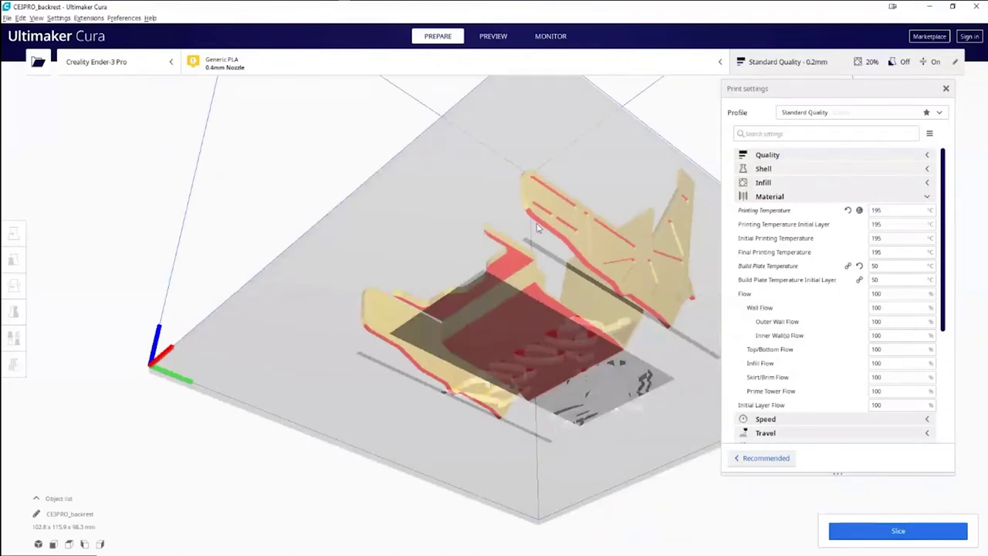
right_click_drag(552, 233, 587, 242)
scroll(597, 263, "up", 6)
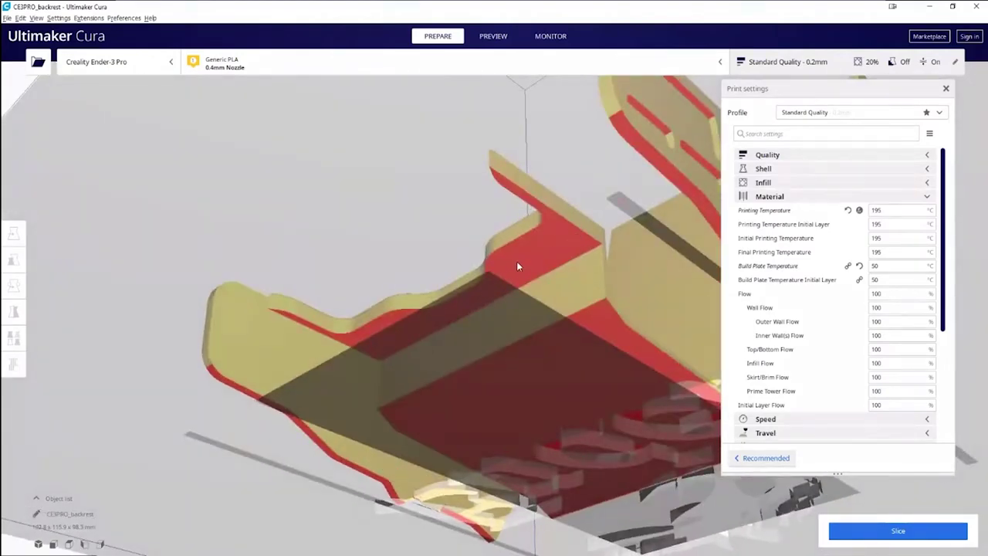
scroll(481, 306, "down", 4)
scroll(482, 300, "up", 4)
scroll(490, 292, "down", 3)
right_click_drag(575, 268, 280, 402)
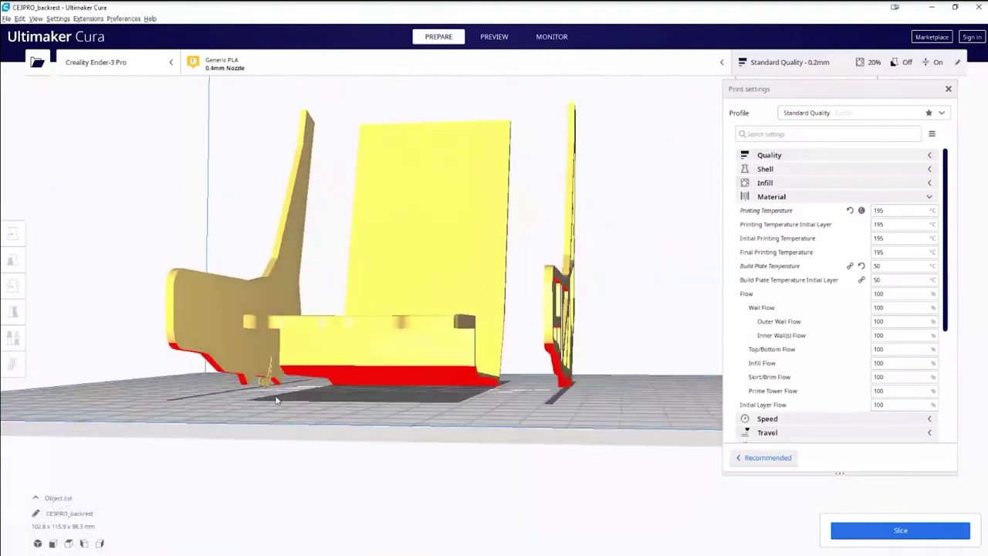
left_click(265, 387)
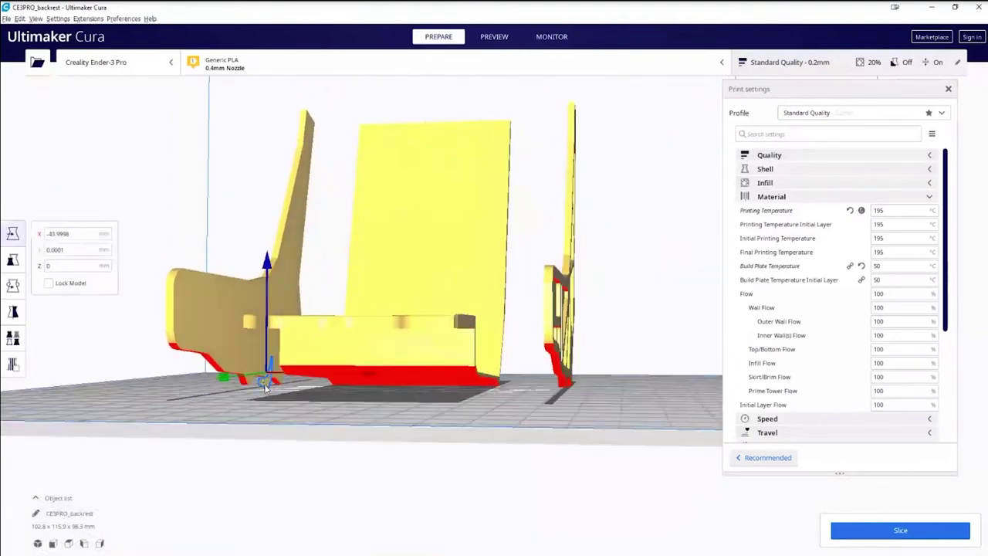
left_click(126, 351)
right_click_drag(126, 351, 549, 363)
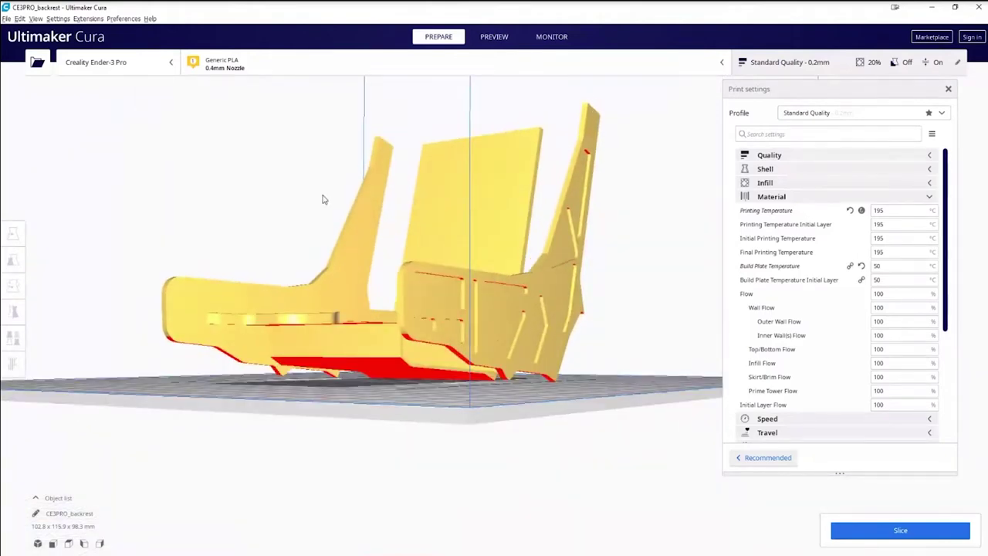